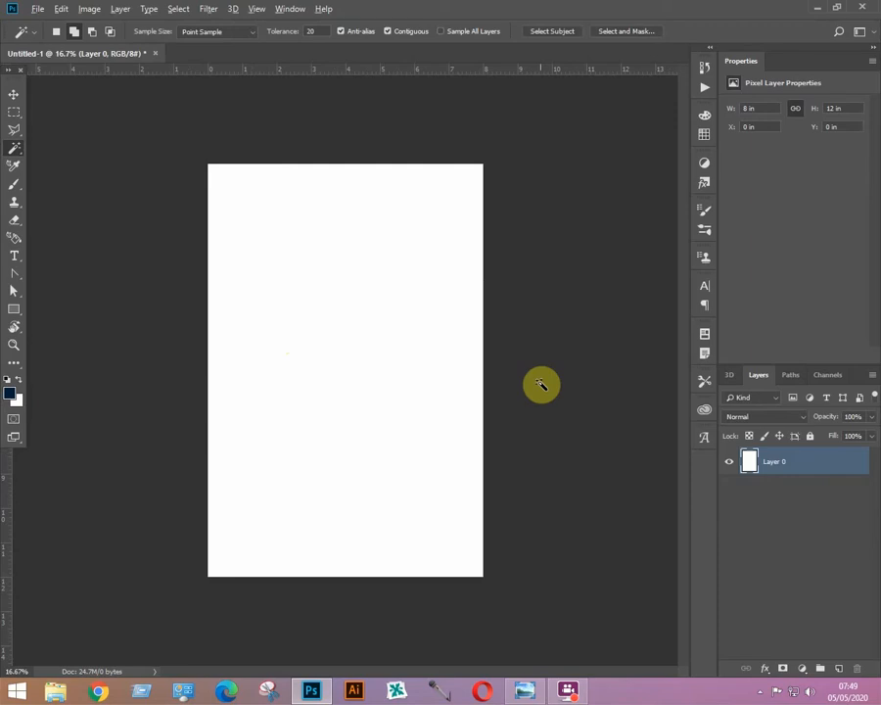
Fill Layer 0 with the dark navy foreground colour and switch to the Move tool.
key("alt+BackSpace")
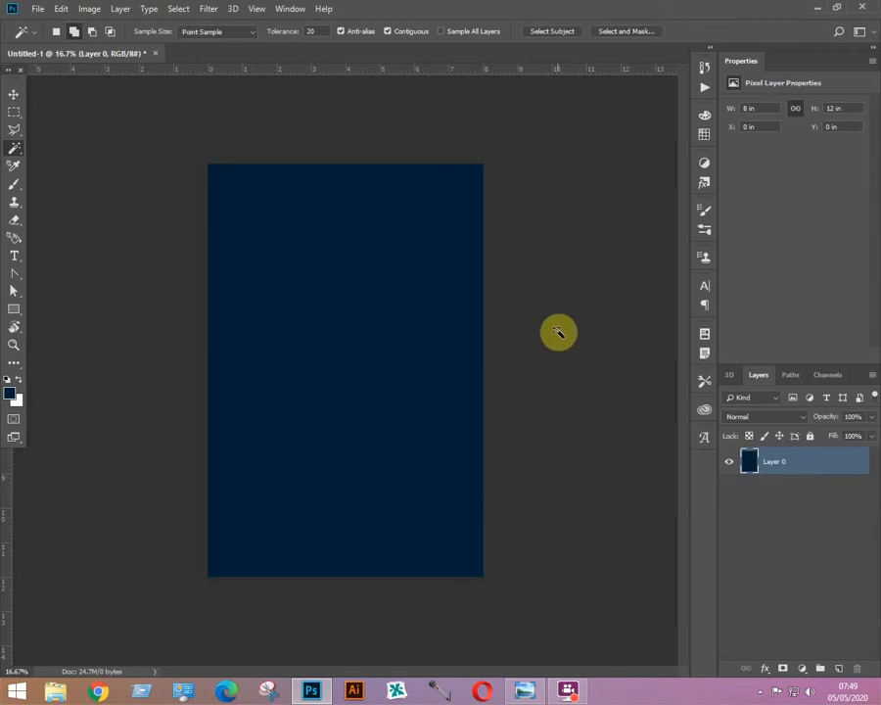
left_click(14, 95)
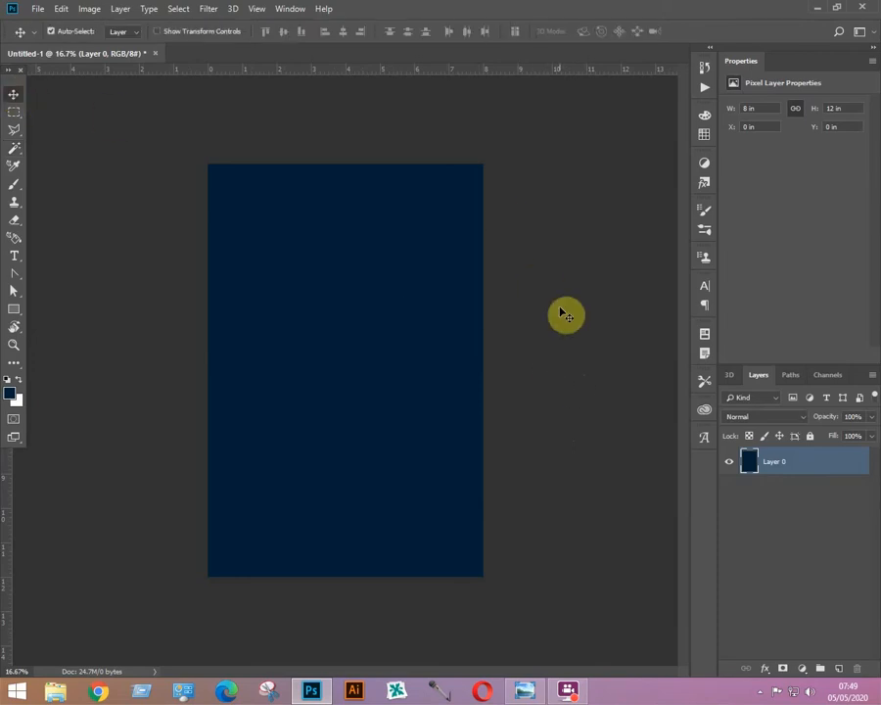
Open 003.png, copy its gold corner ornament, close the file and paste the ornament into the card document.
key("ctrl+o")
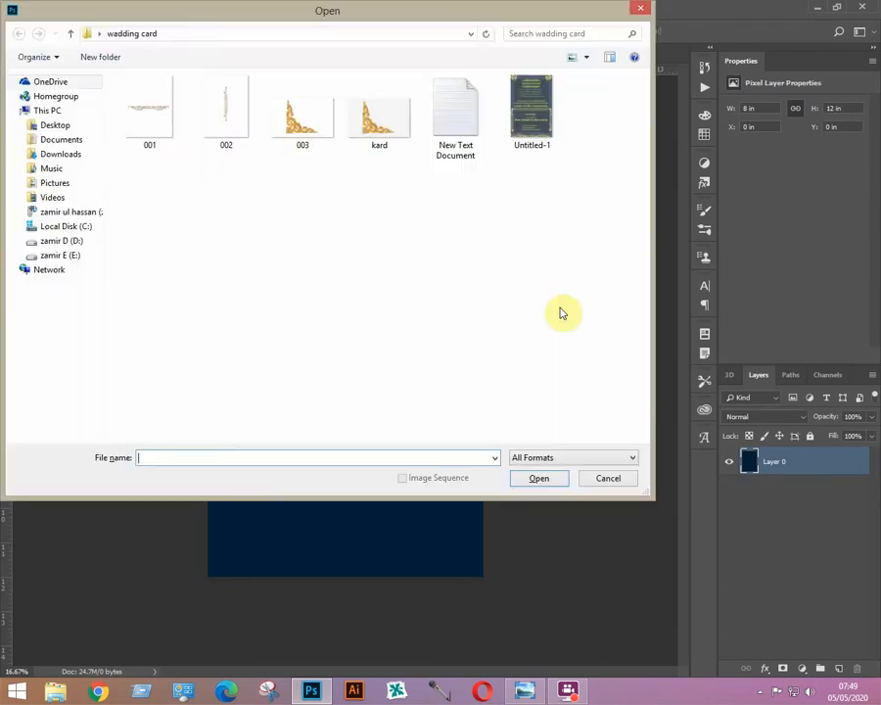
left_click(300, 126)
double_click(303, 128)
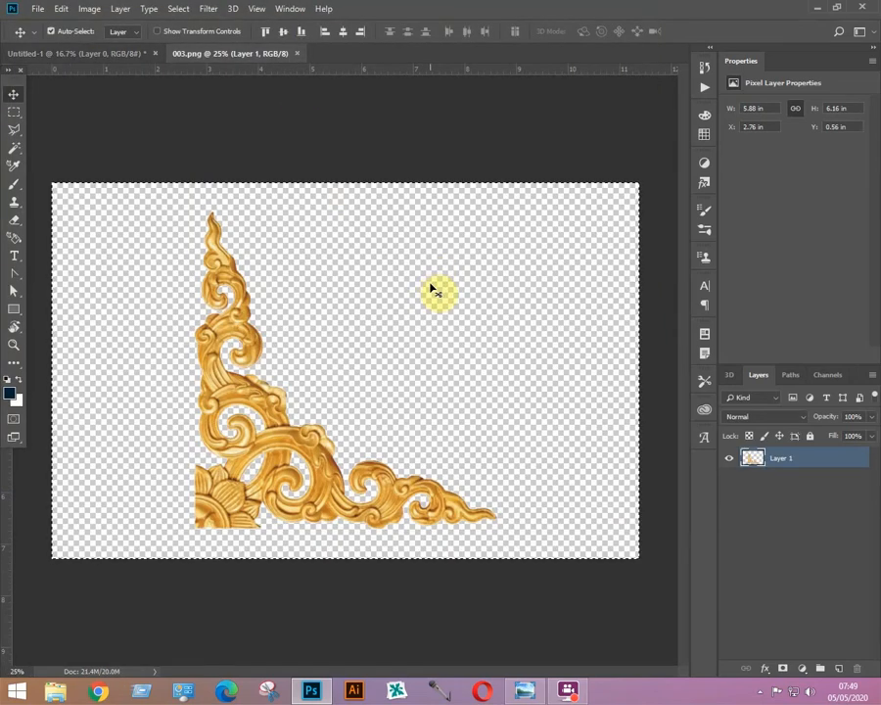
key("ctrl+w")
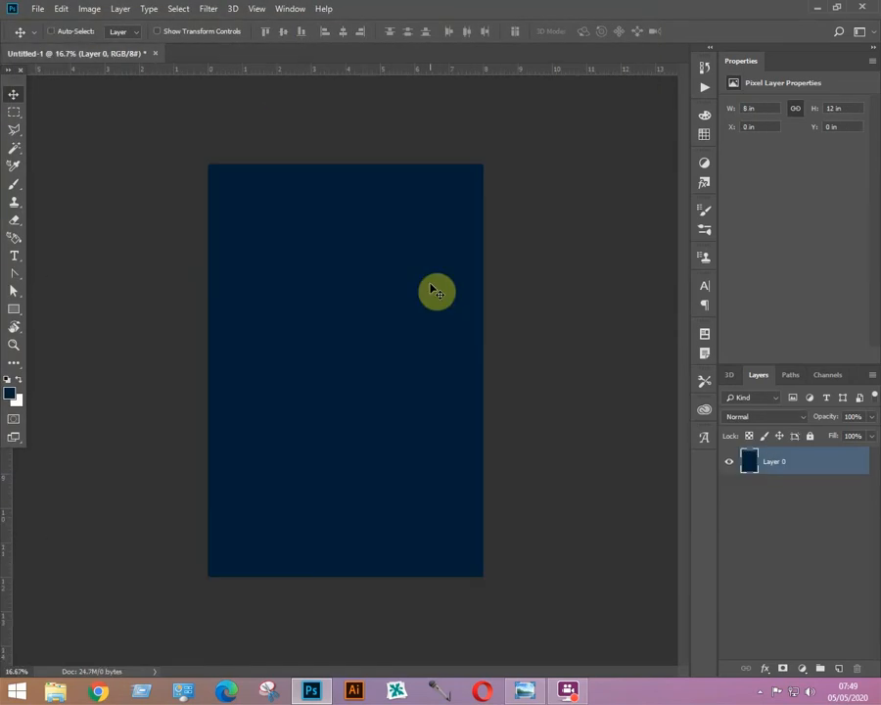
key("ctrl+v")
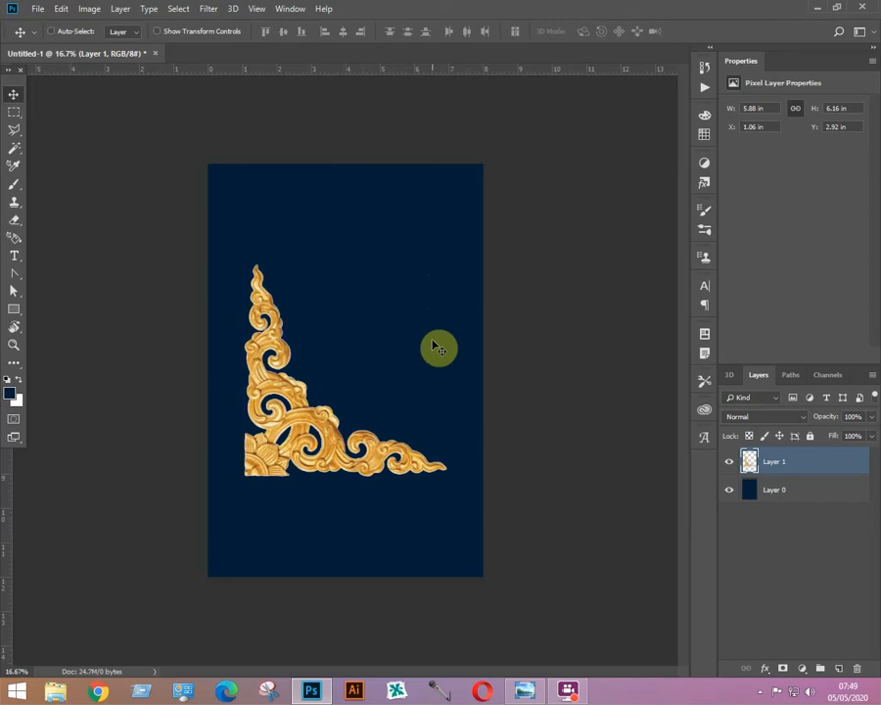
Scale the gold ornament proportionally to about 19% and place it flush in the card's bottom-left corner.
key("ctrl+plus")
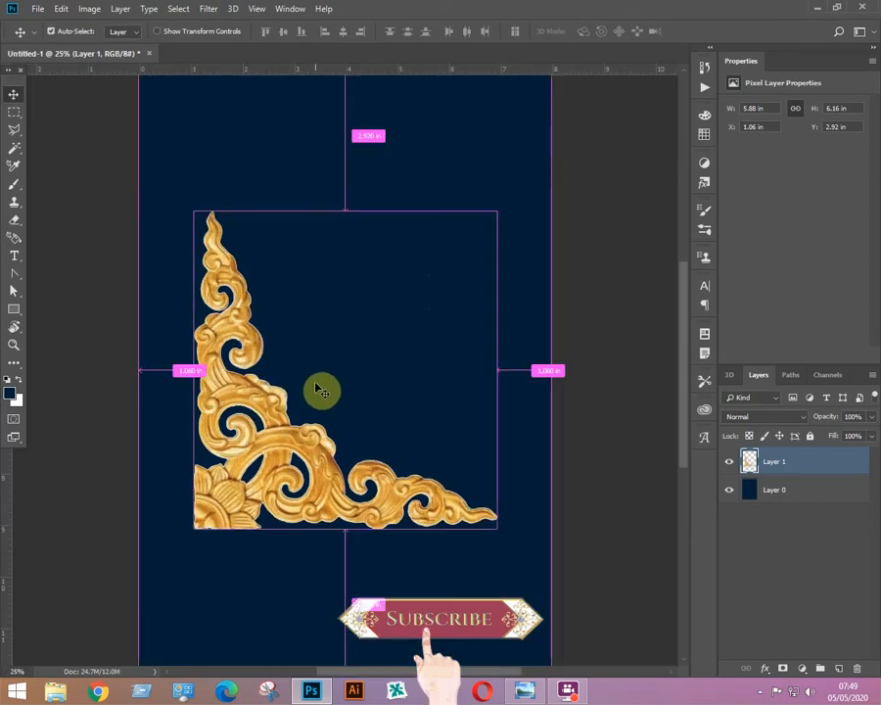
key("ctrl+t")
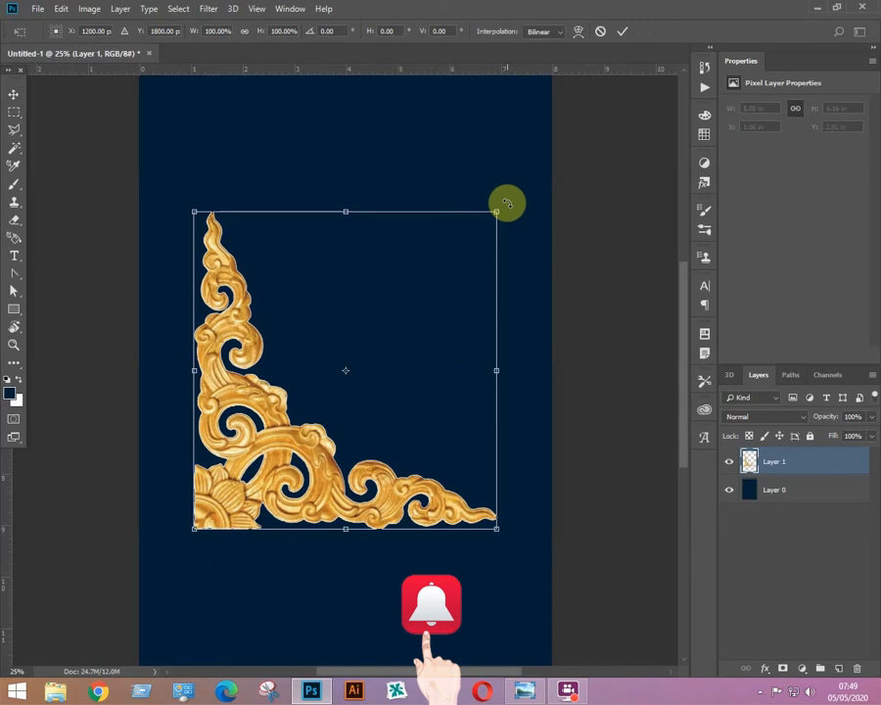
key("ctrl+minus")
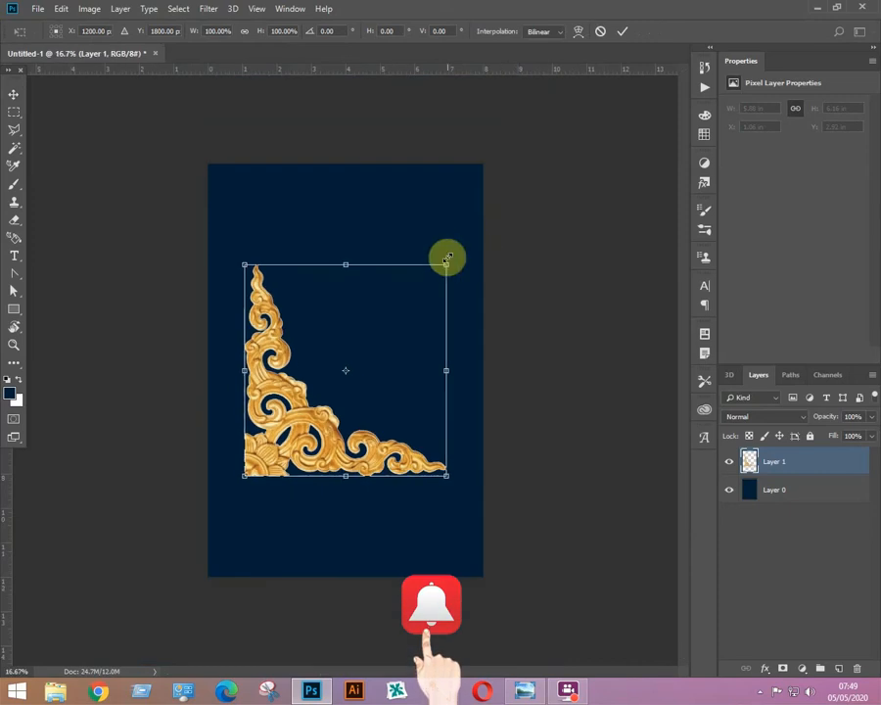
left_click_drag(446, 262, 246, 537)
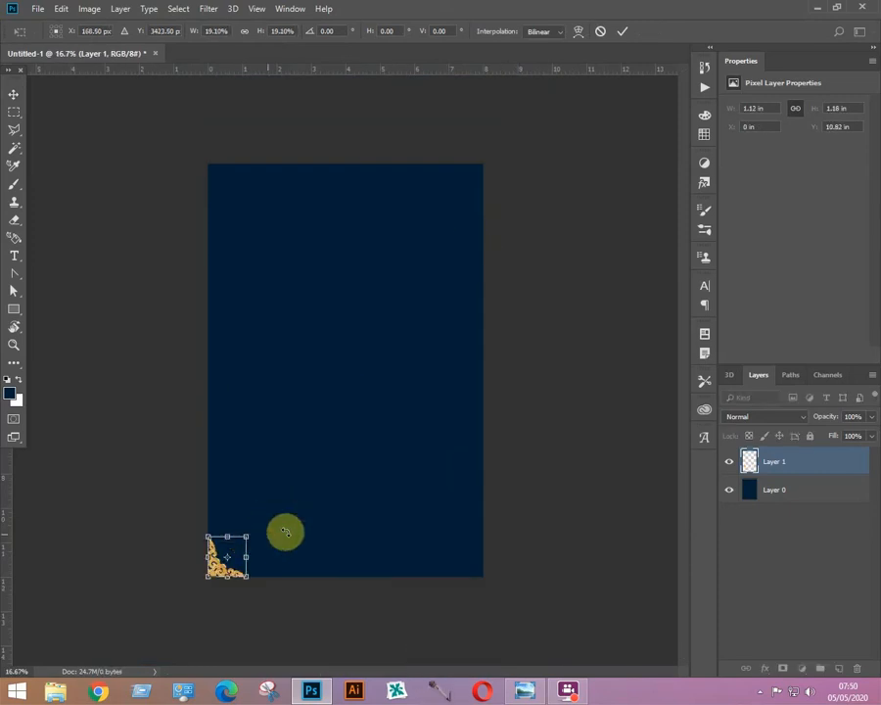
key("Return")
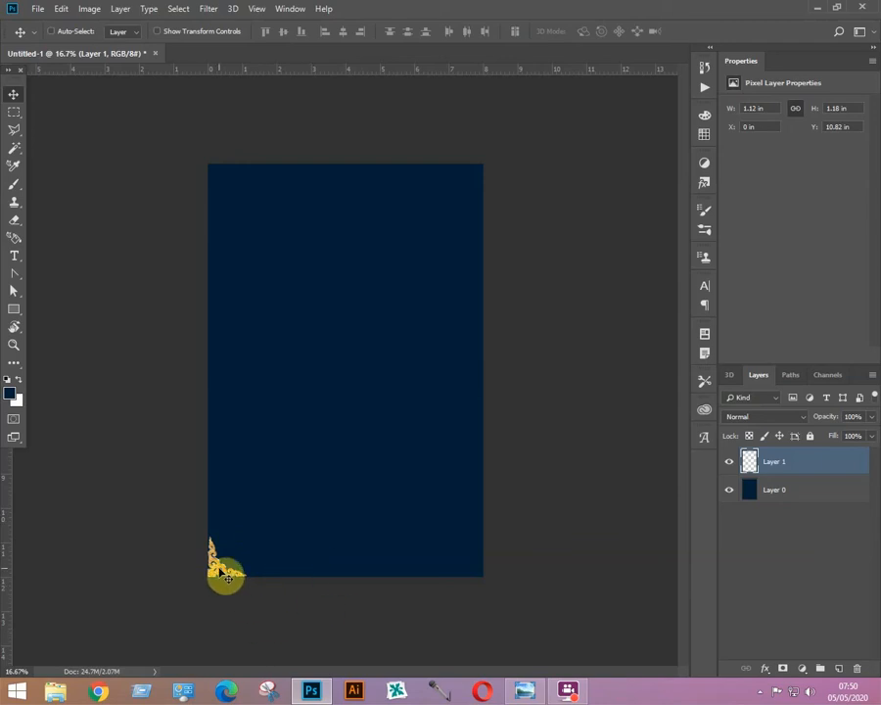
Duplicate the corner ornament layer and flip the copy horizontally.
key("ctrl+j")
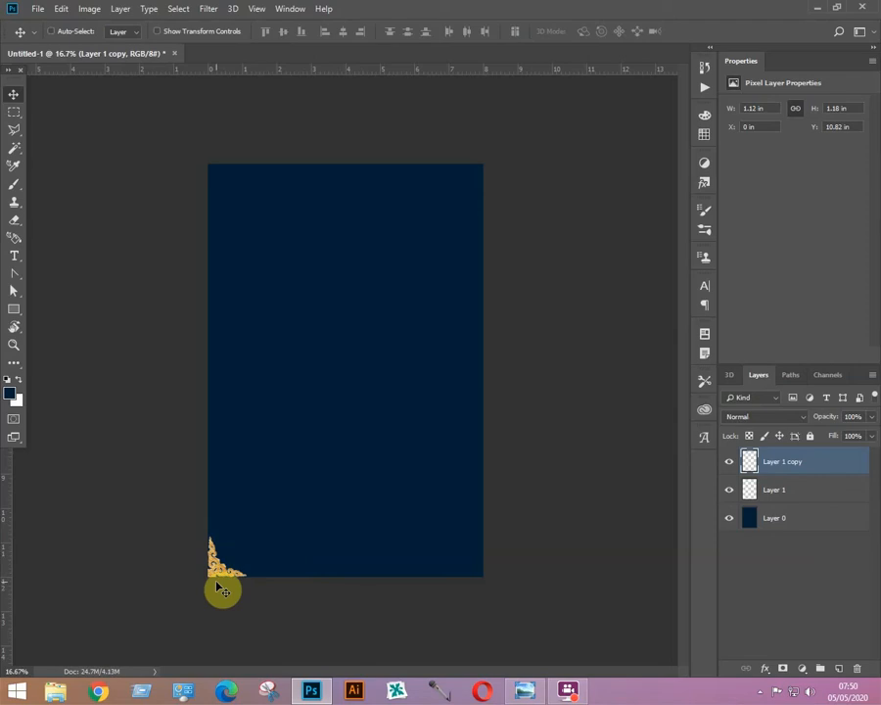
key("ctrl+t")
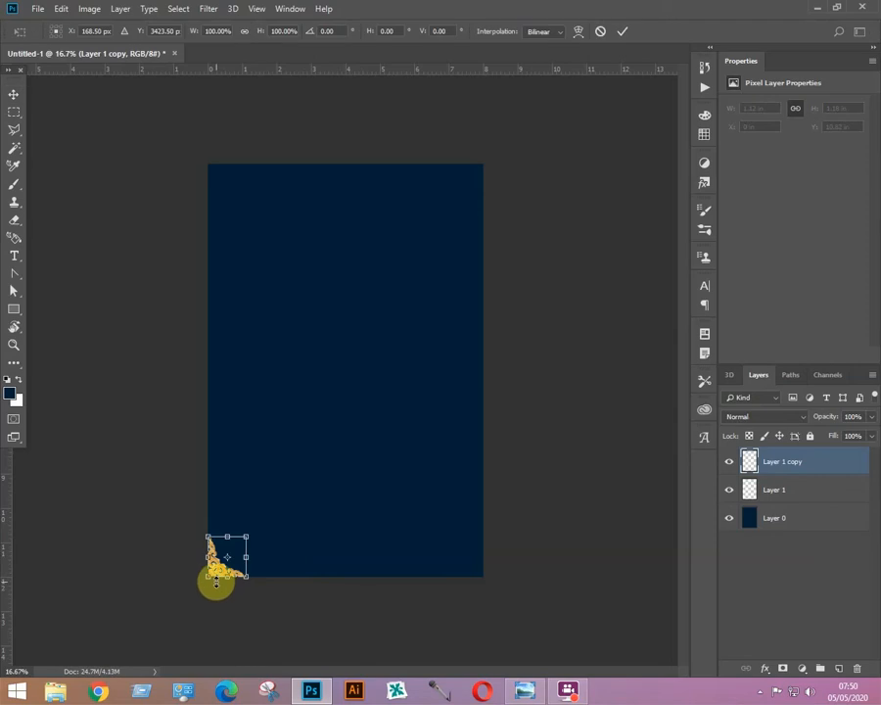
right_click(218, 568)
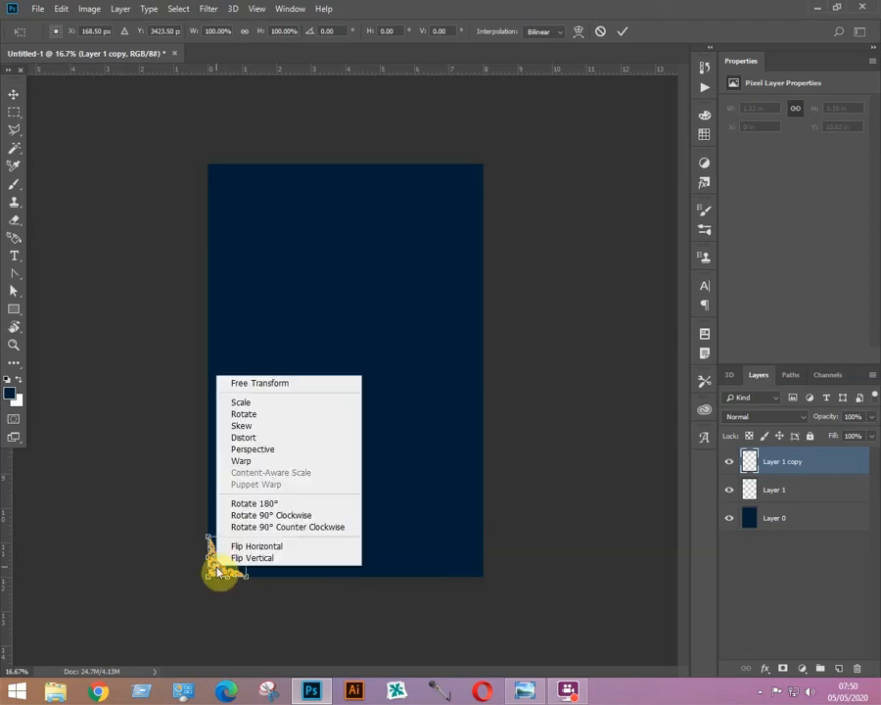
left_click(280, 546)
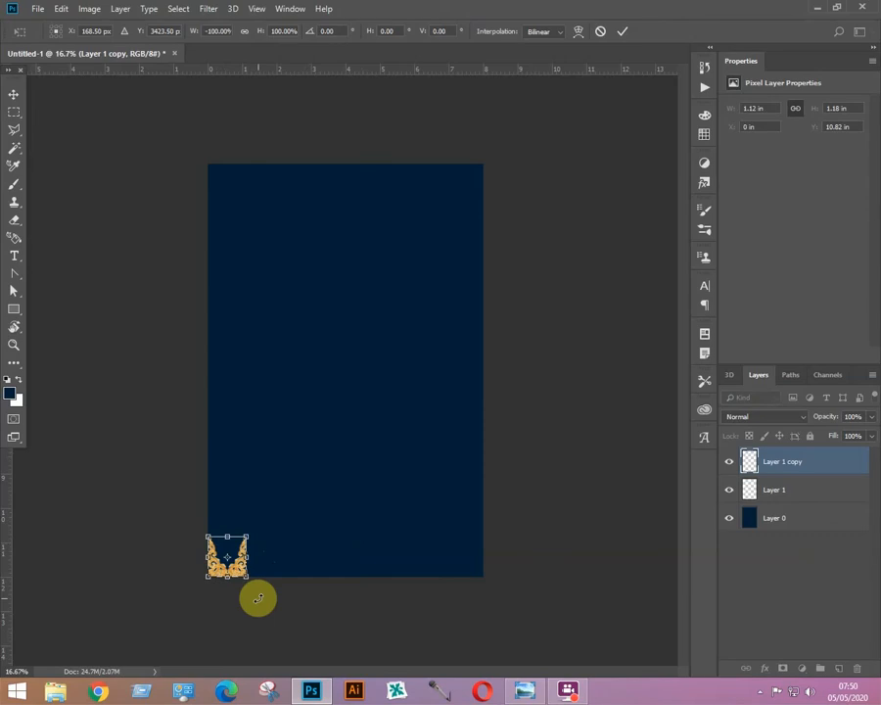
key("Return")
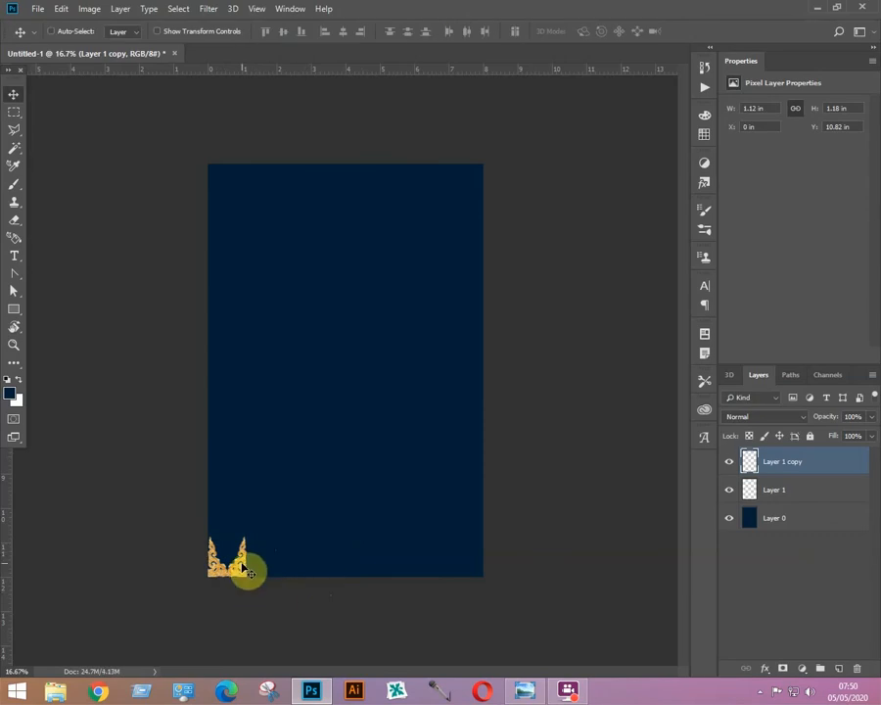
Move the flipped ornament straight across to the card's bottom-right corner and merge both ornament layers into one.
left_click_drag(244, 570, 401, 566)
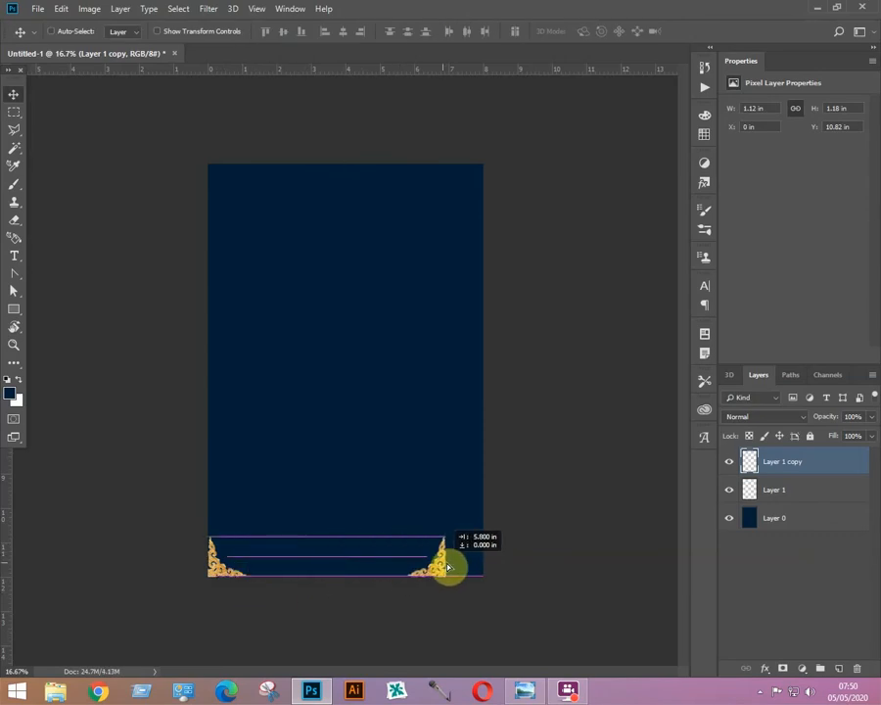
left_click_drag(460, 566, 480, 567)
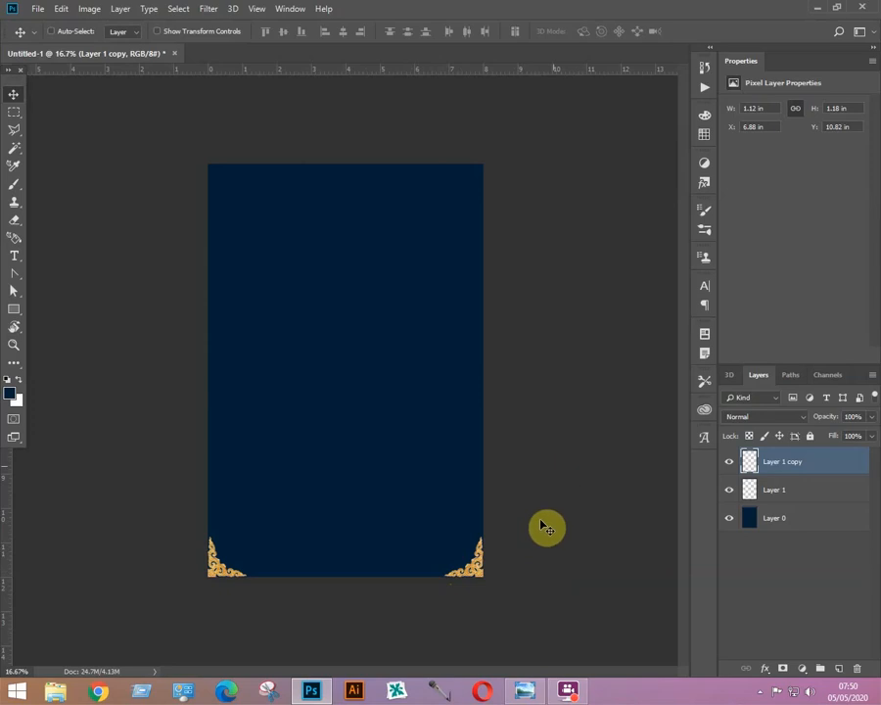
left_click(777, 492, "shift")
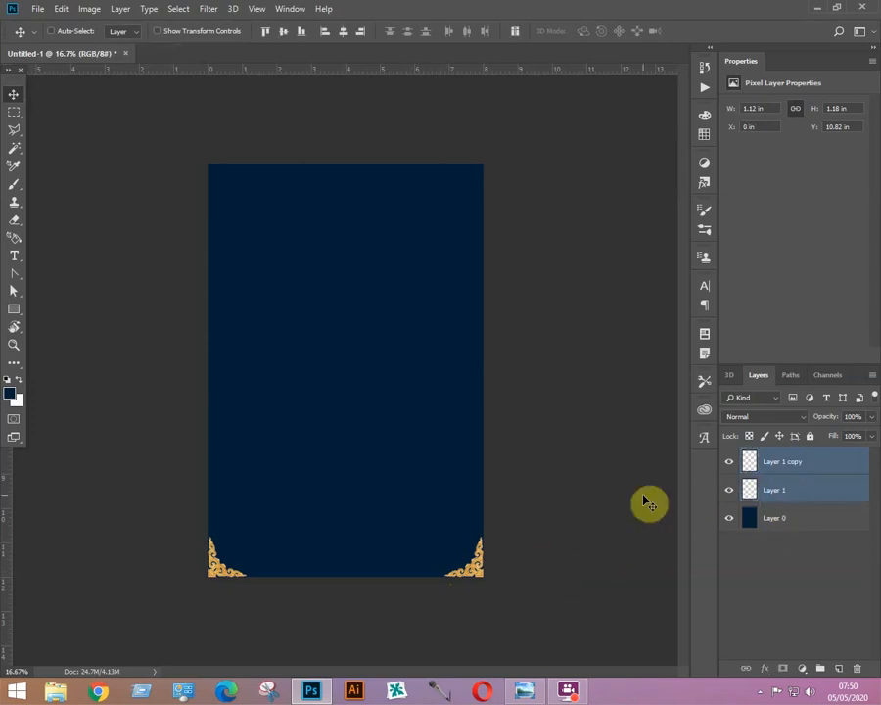
key("ctrl+e")
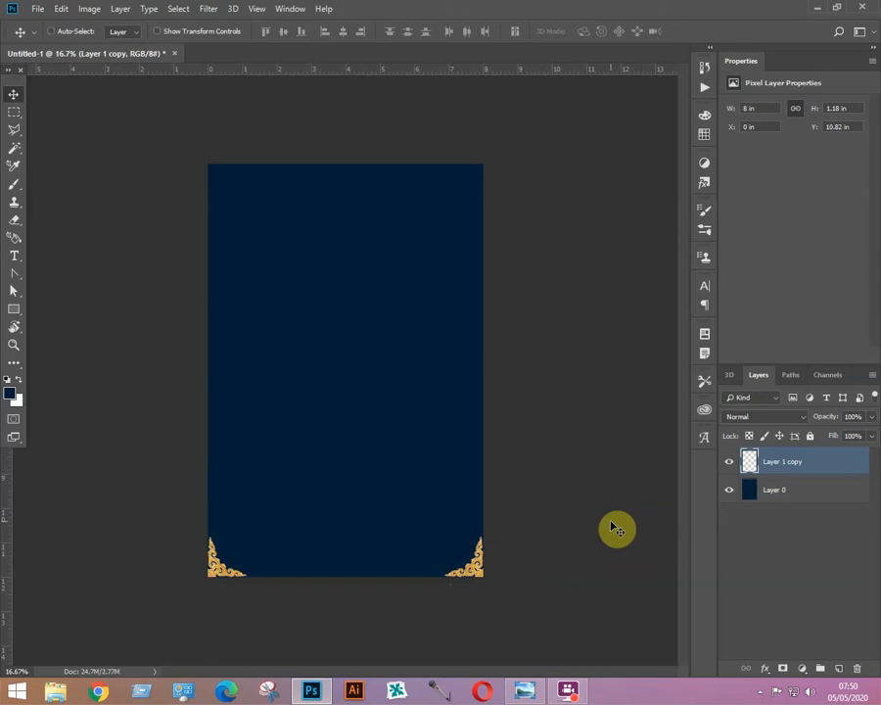
Place a vertically flipped duplicate of the merged ornaments flush with the card's top edge and save the document.
key("ctrl+j")
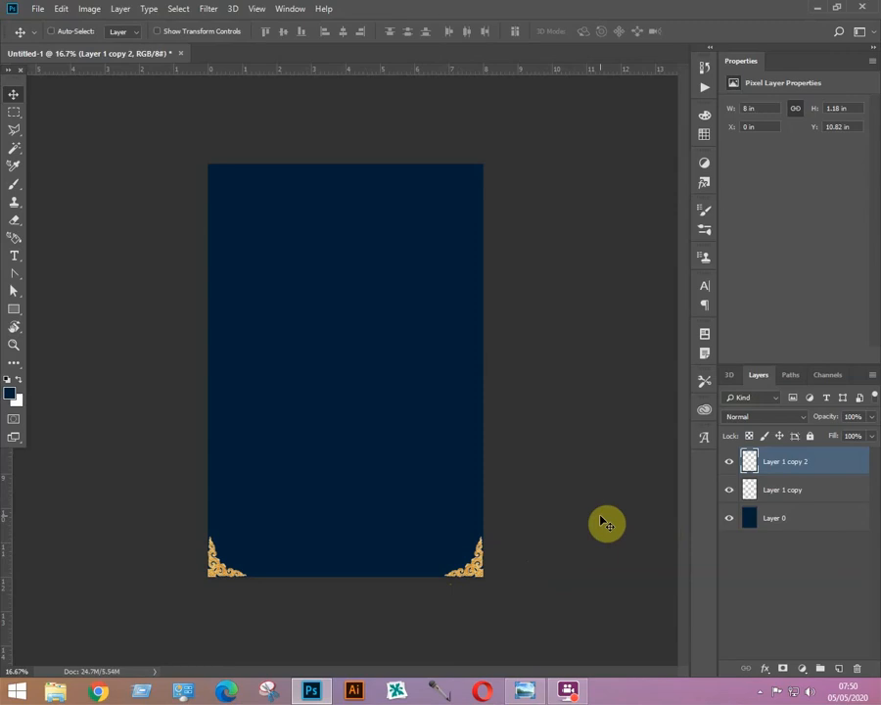
key("ctrl+t")
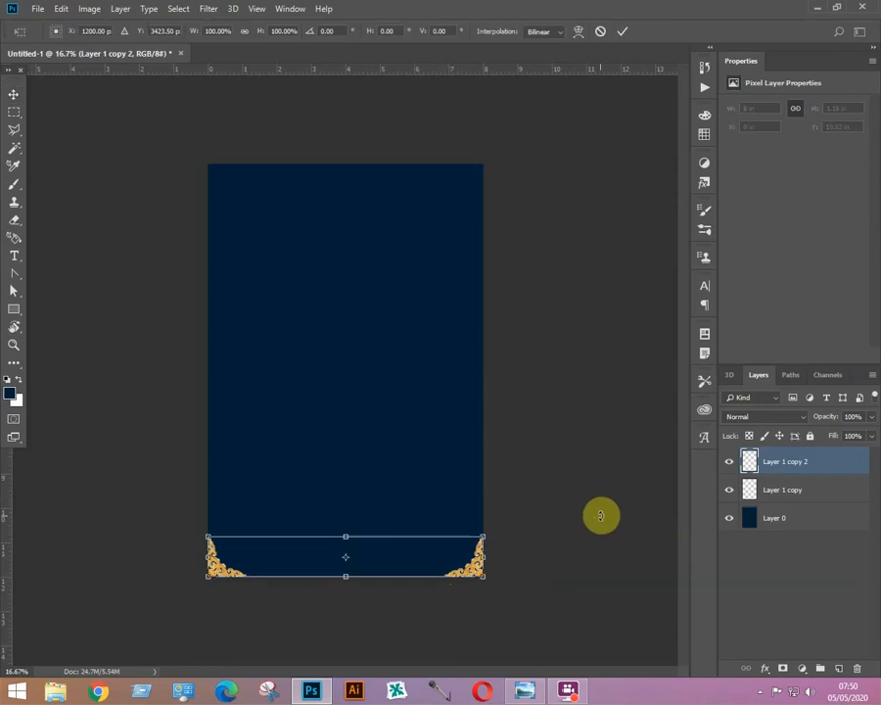
right_click(472, 565)
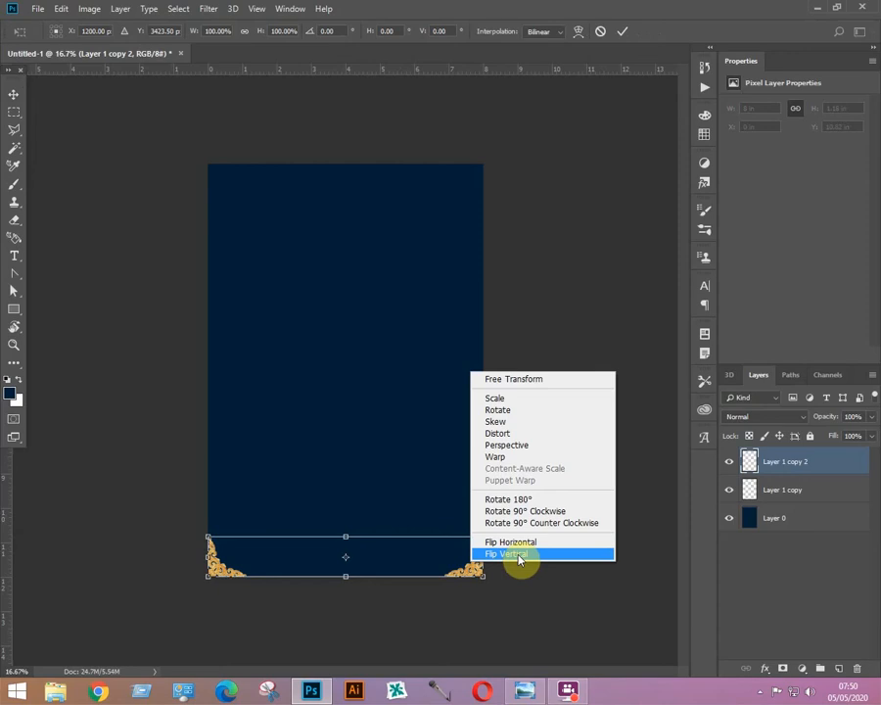
left_click(517, 555)
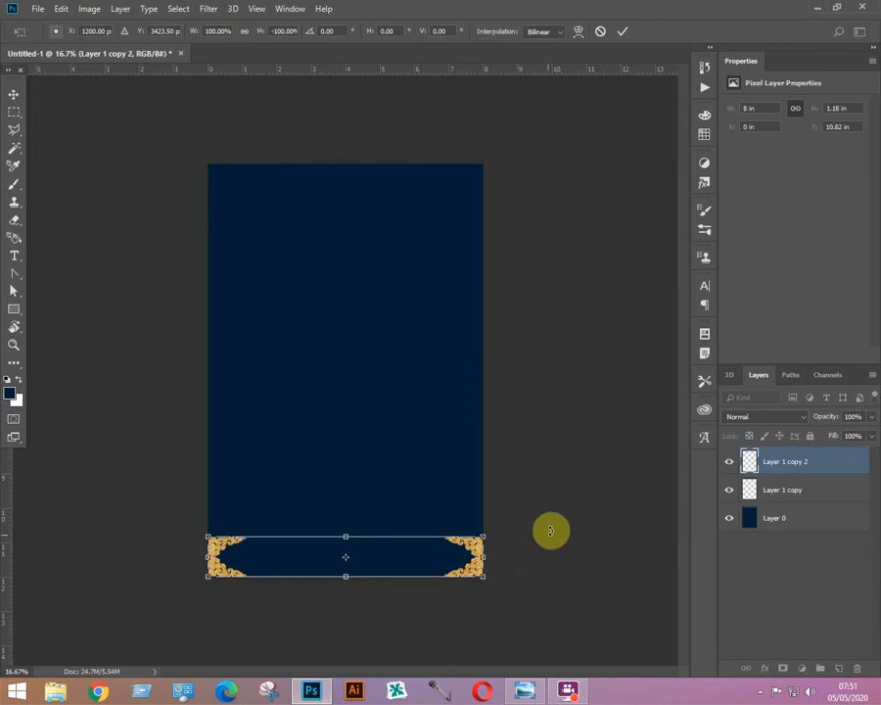
key("Return")
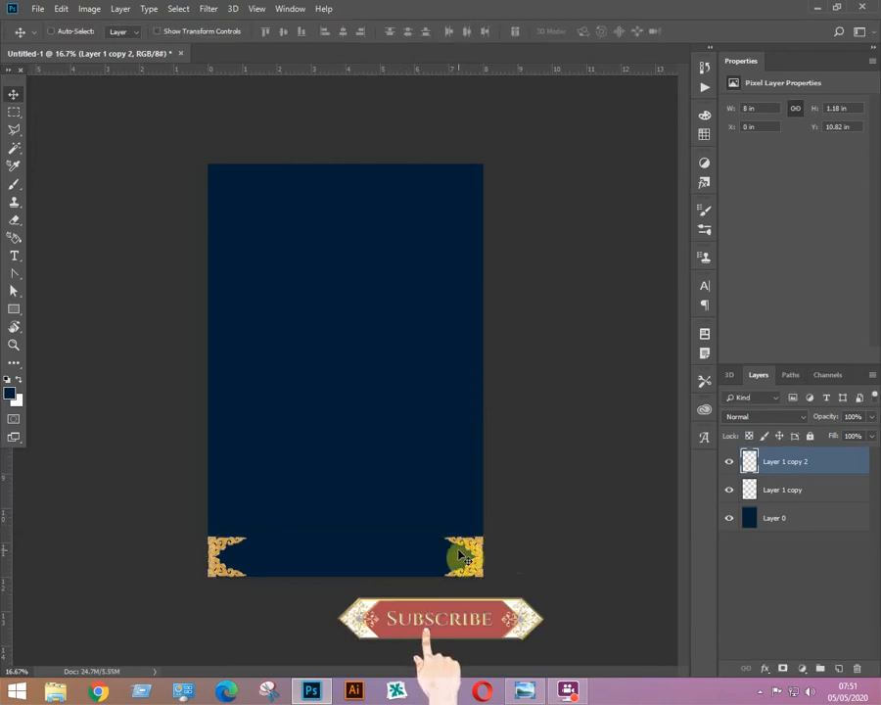
left_click_drag(477, 556, 480, 183)
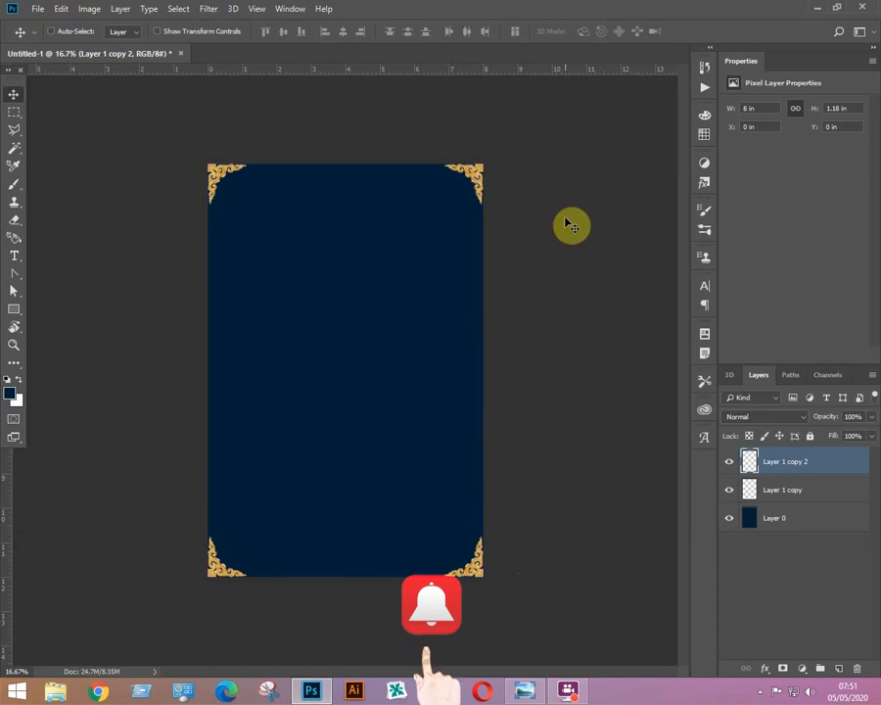
key("ctrl+s")
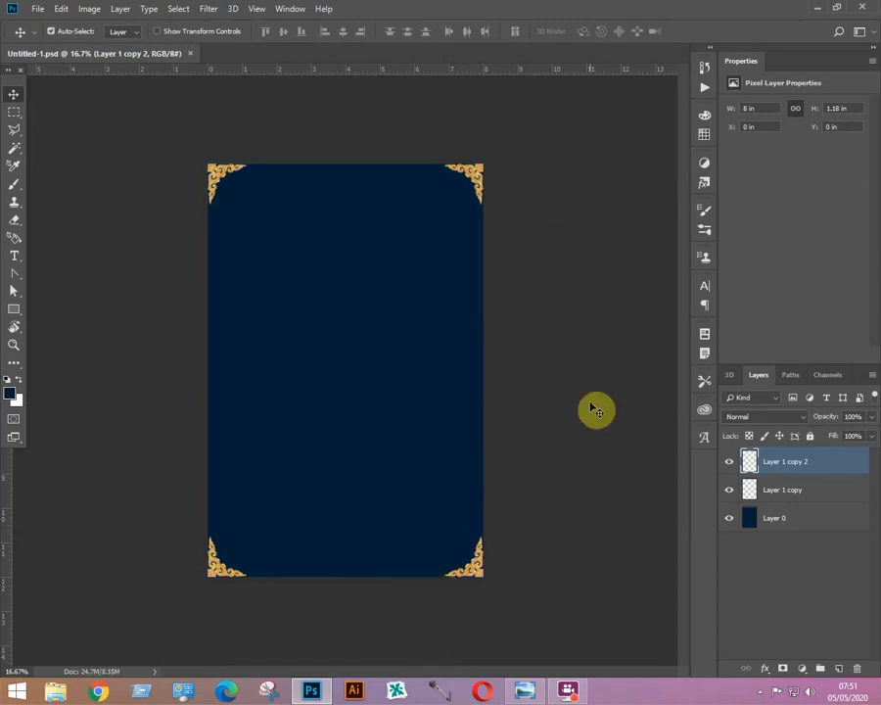
Copy the vertical scroll ornament from 002.png into the card and place it flush against the card's right edge, vertically centred.
key("ctrl+o")
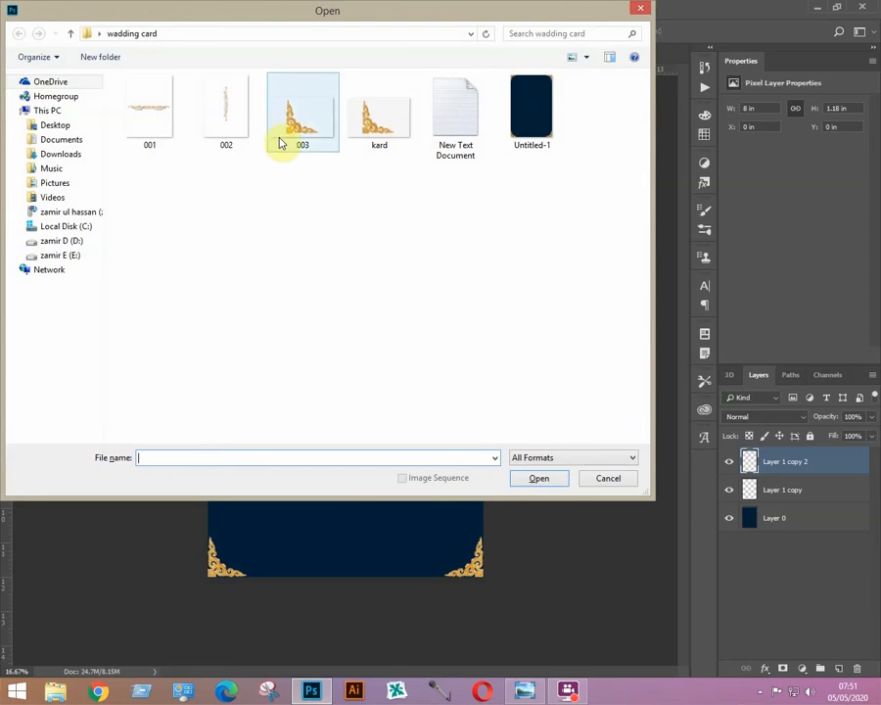
left_click(226, 111)
double_click(226, 111)
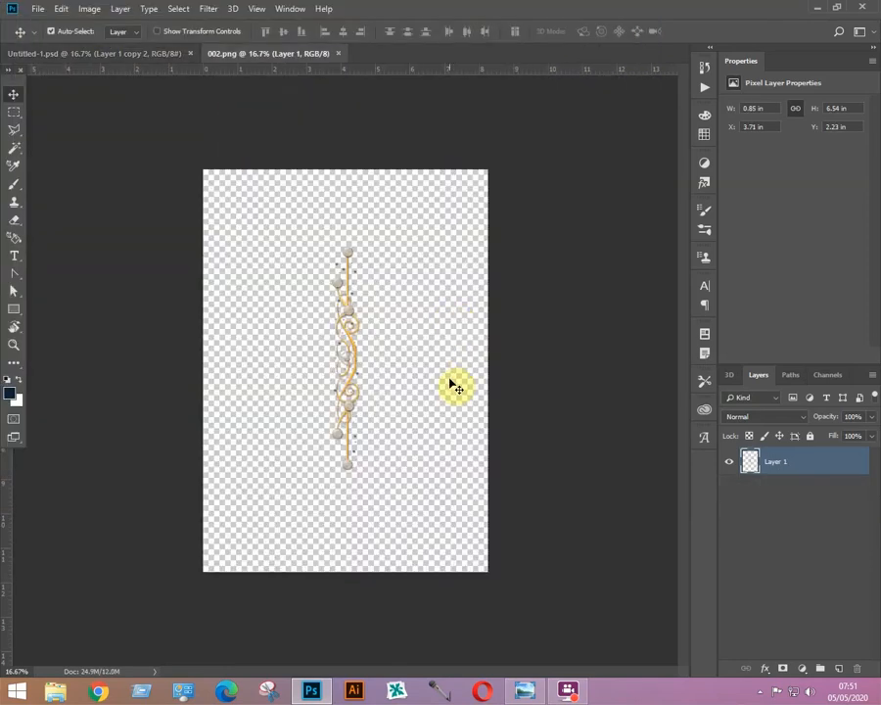
key("ctrl+w")
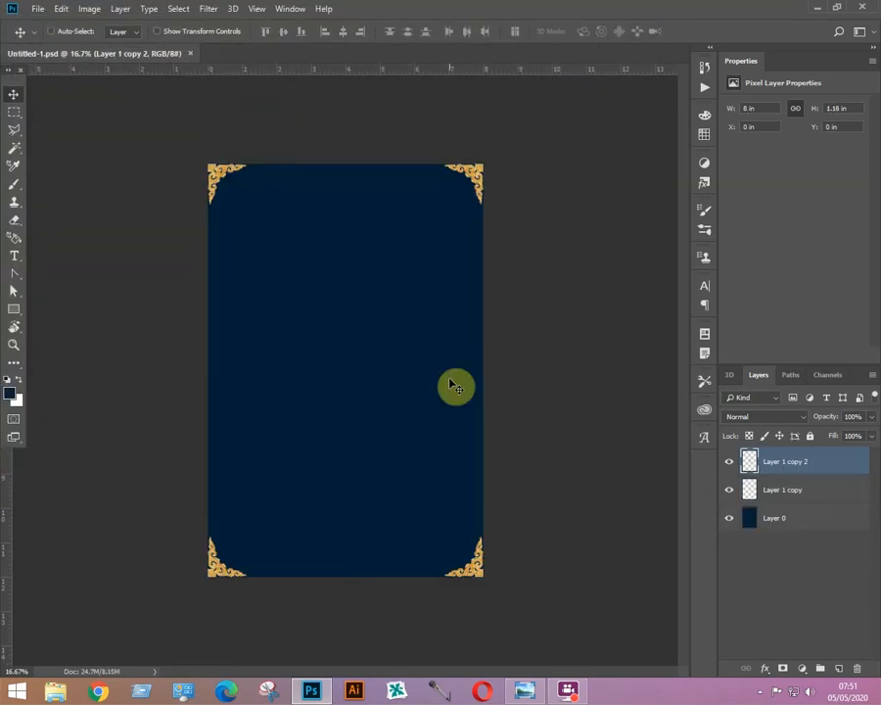
key("ctrl+v")
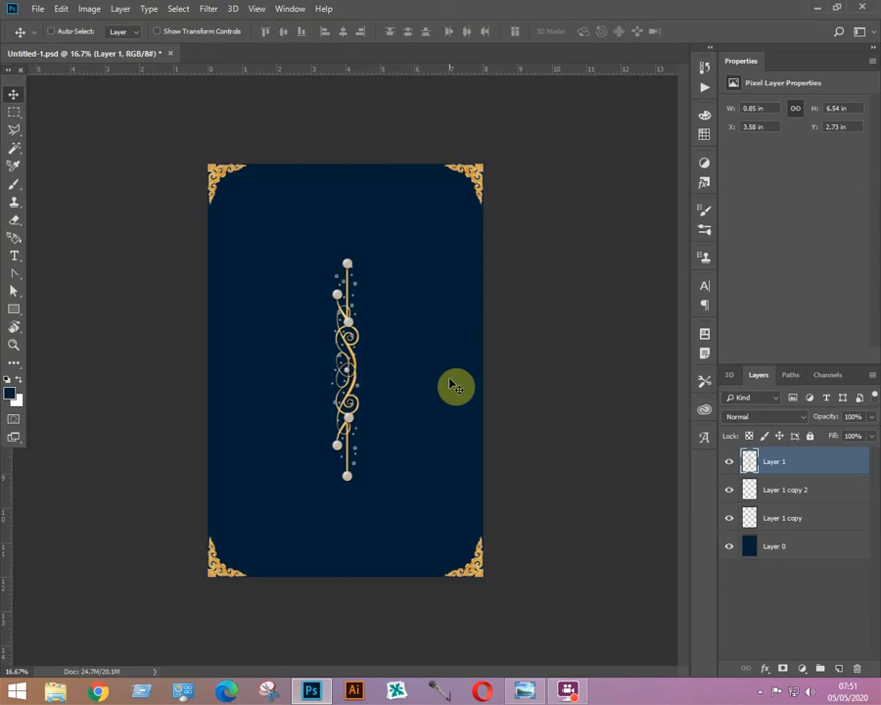
left_click_drag(356, 368, 470, 367)
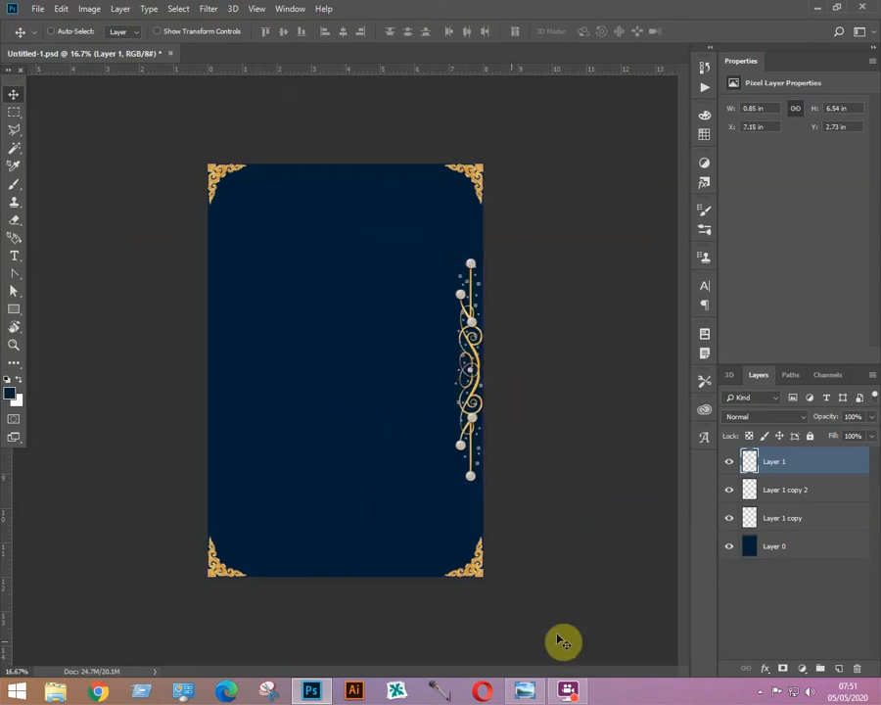
left_click(570, 689)
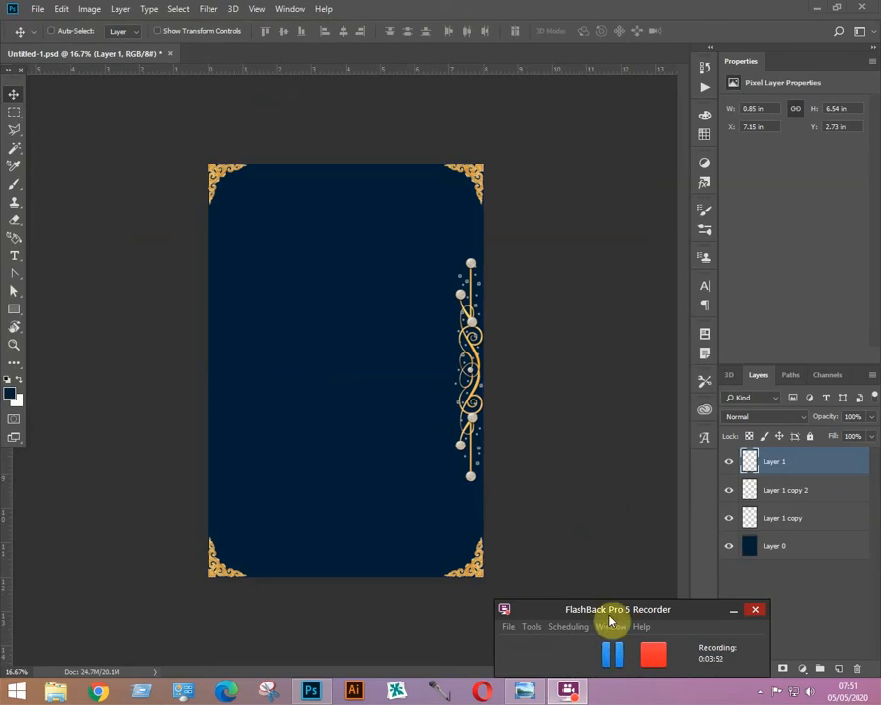
left_click(610, 477)
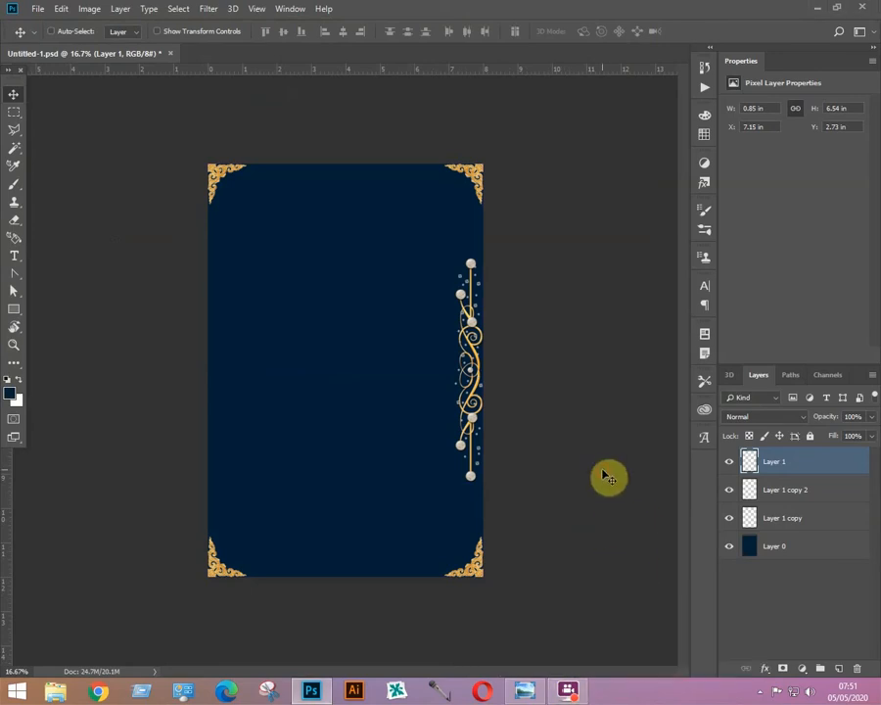
Narrow the vertical scroll ornament to about 0.31 in wide, keeping it against the card's right edge.
key("ctrl+t")
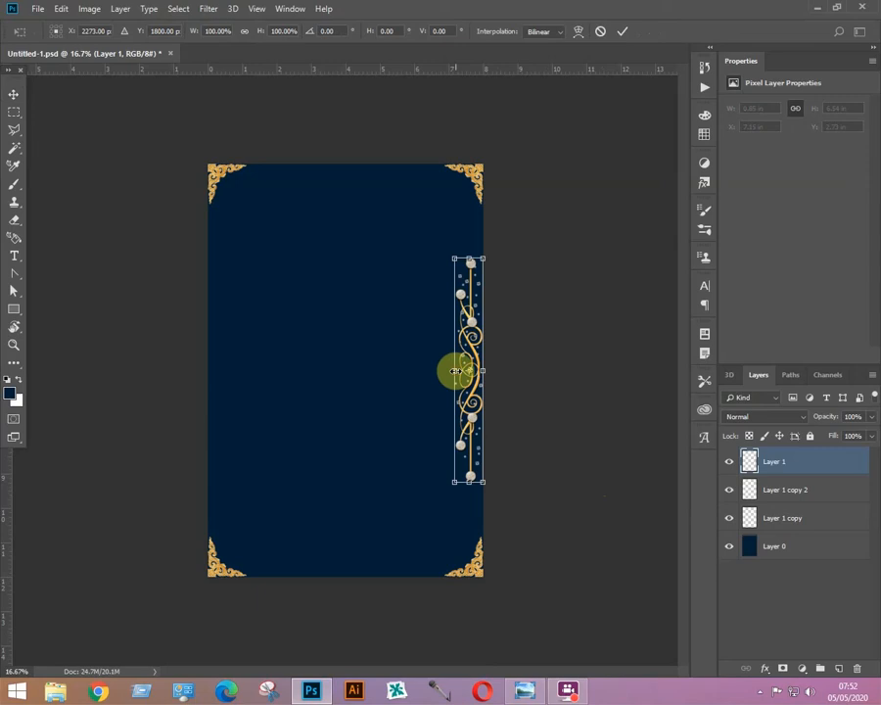
left_click_drag(455, 370, 477, 370)
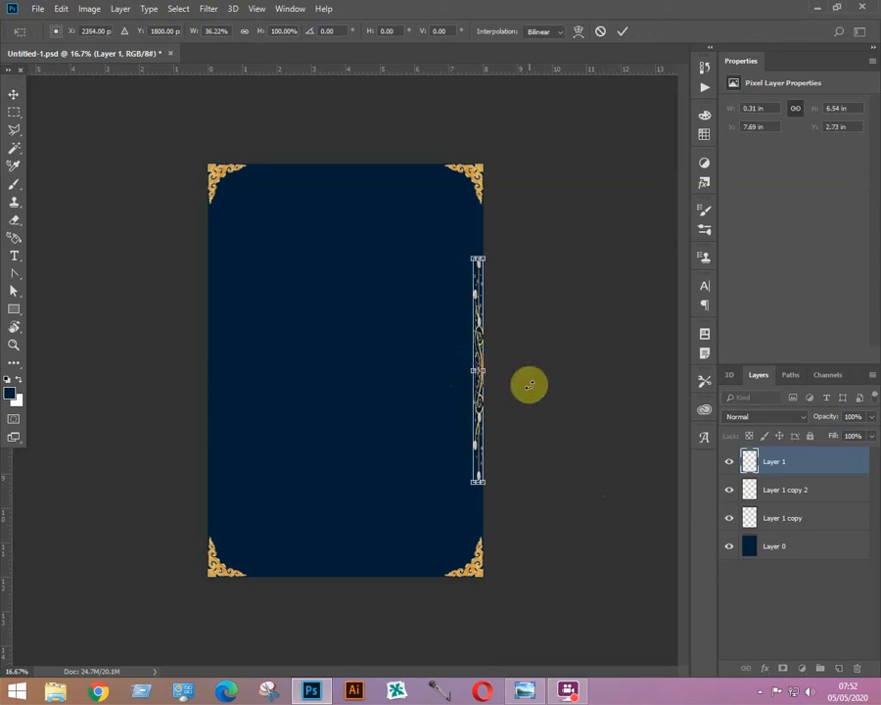
key("Return")
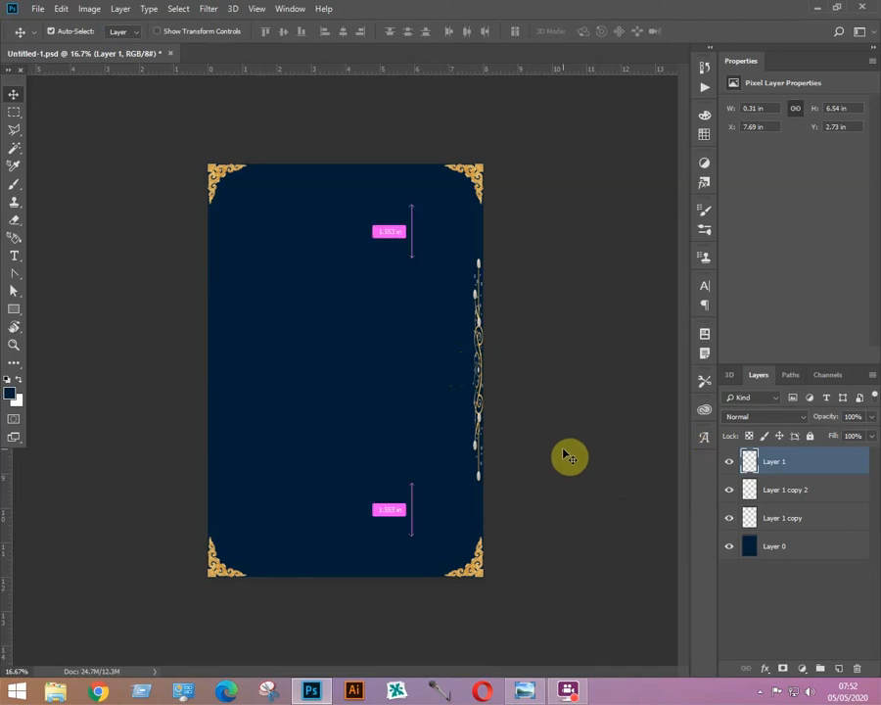
Place a vertically flipped duplicate of the narrowed scroll ornament flush against the card's left edge, vertically centred.
key("ctrl+j")
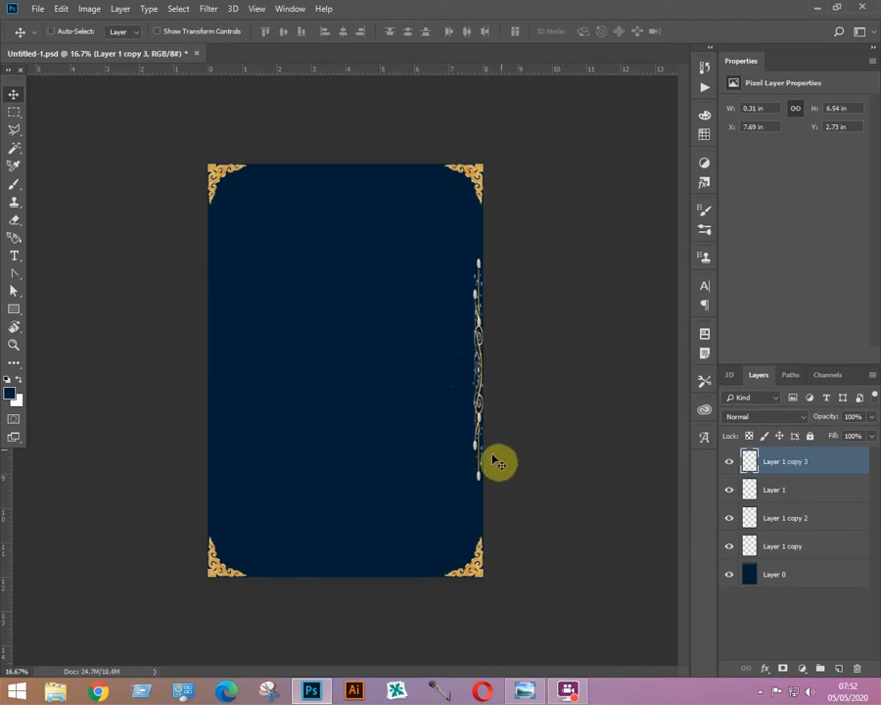
key("ctrl+t")
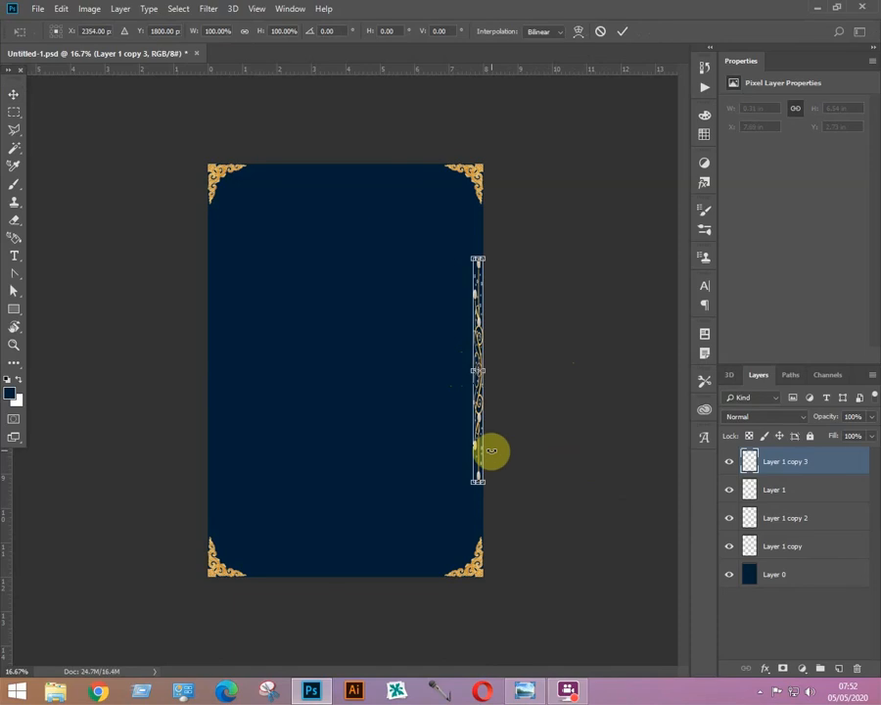
right_click(479, 348)
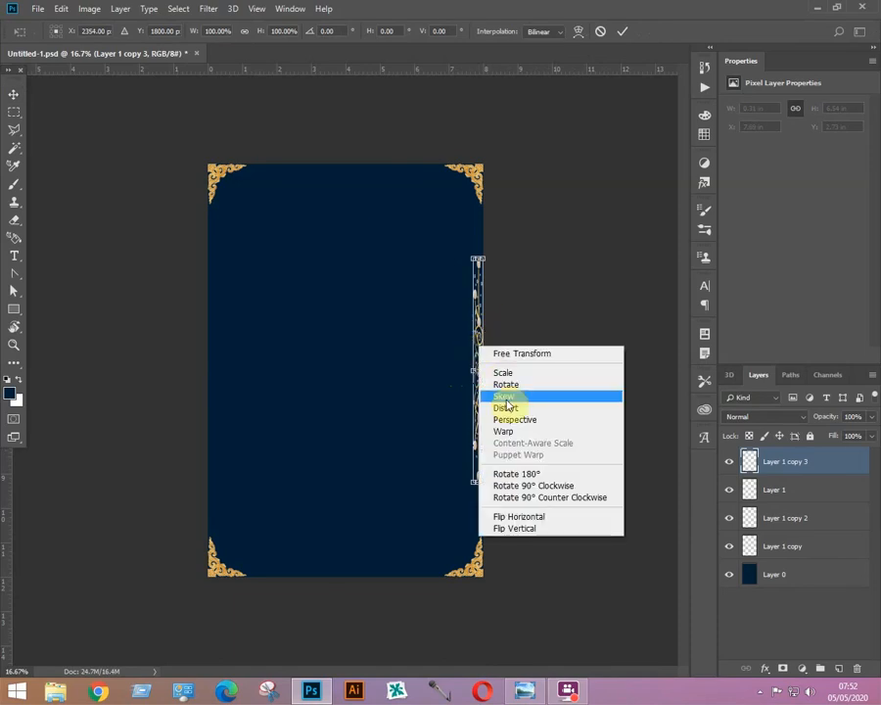
left_click(530, 530)
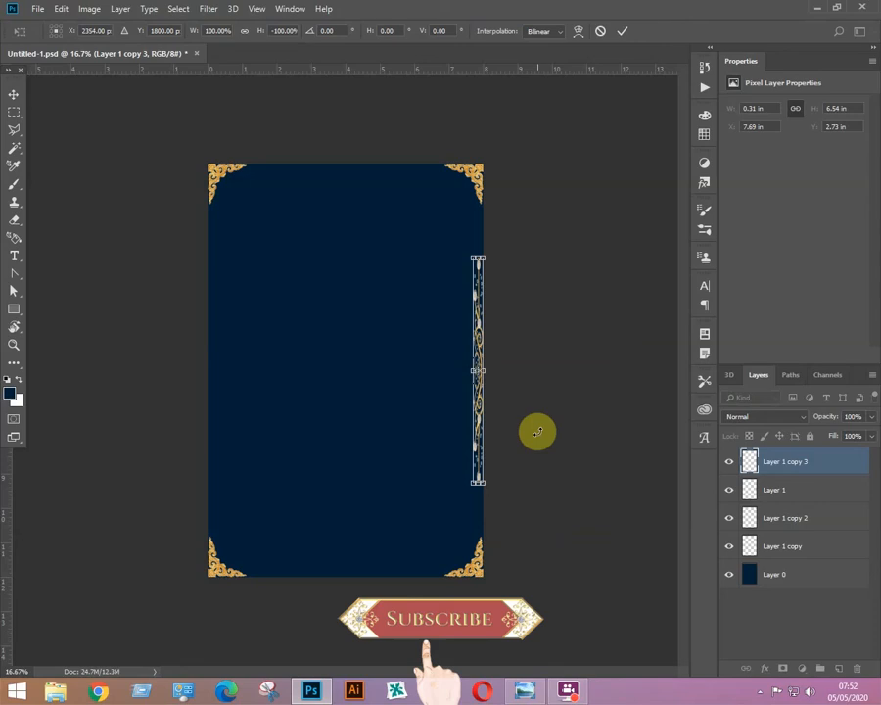
key("Return")
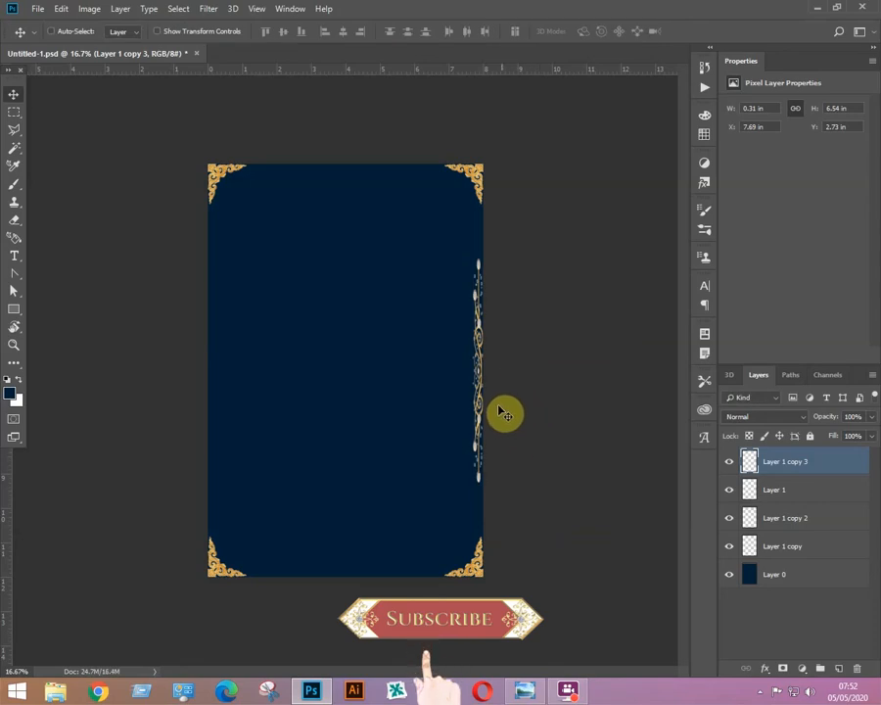
left_click_drag(480, 378, 216, 381)
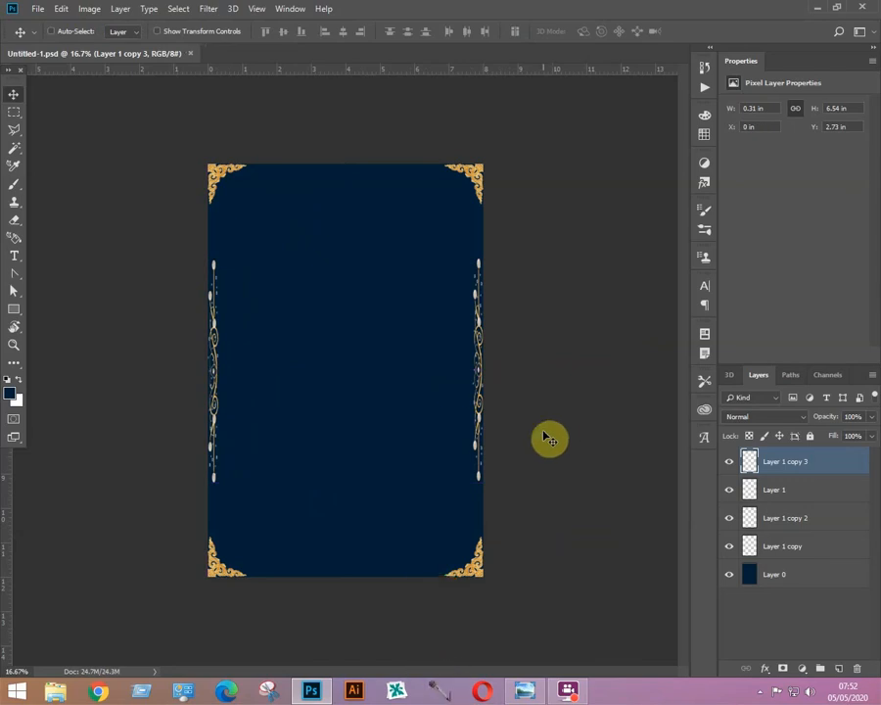
Bring the horizontal scroll ornament from file 001 into the centre of the card.
key("ctrl+o")
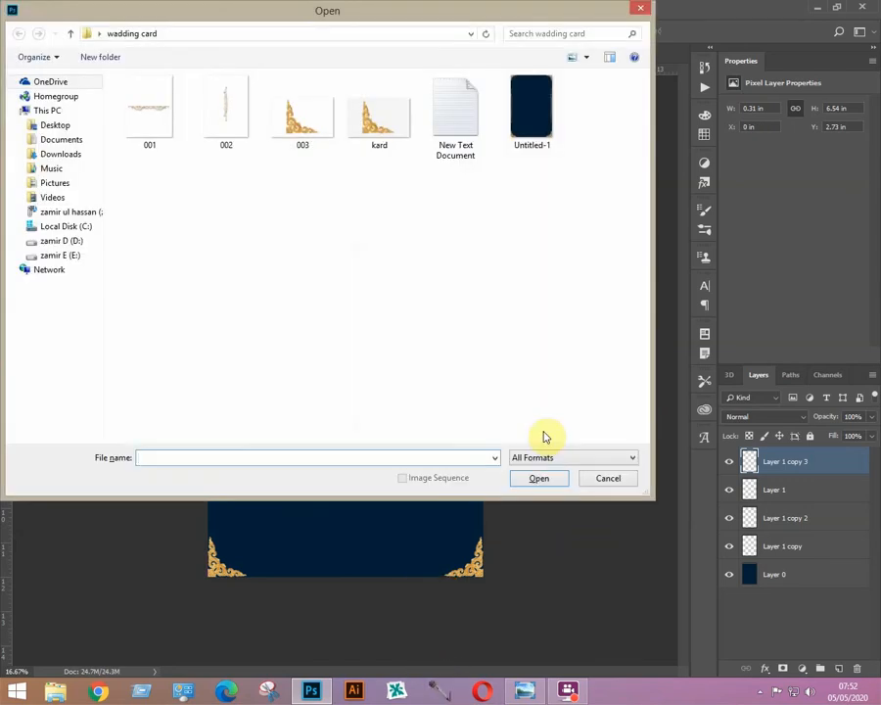
double_click(150, 118)
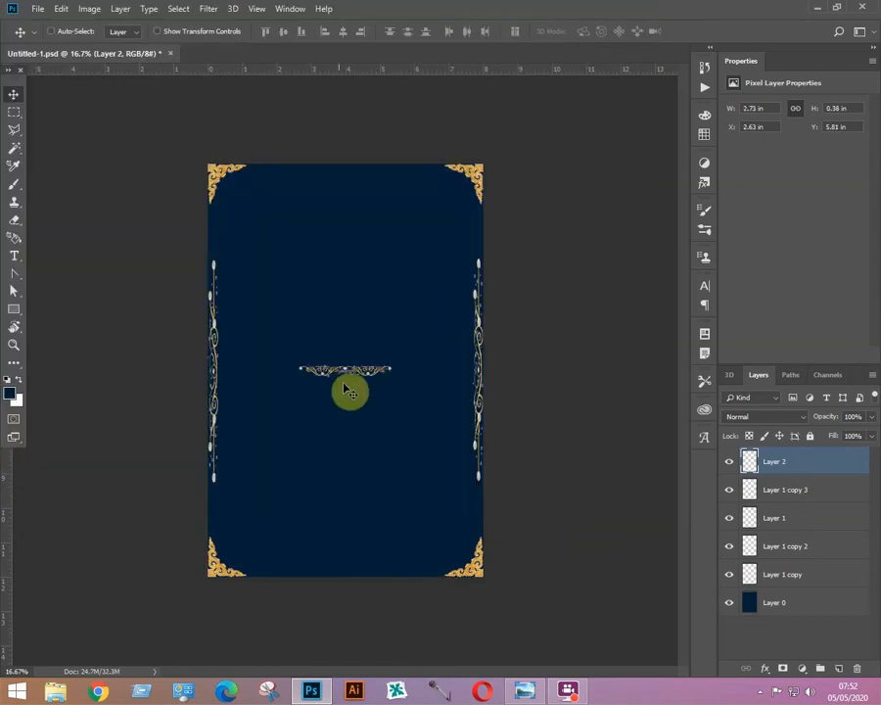
left_click_drag(360, 411, 359, 409)
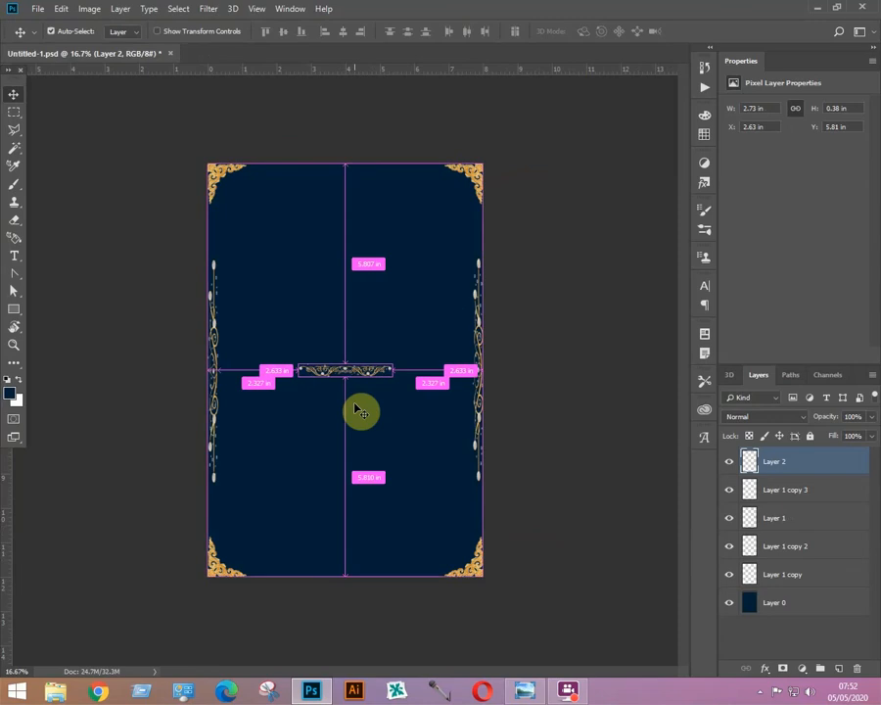
Enlarge the horizontal ornament to about 3.65 x 0.51 in and centre it horizontally about 1.58 in below the card's top edge.
key("ctrl+t")
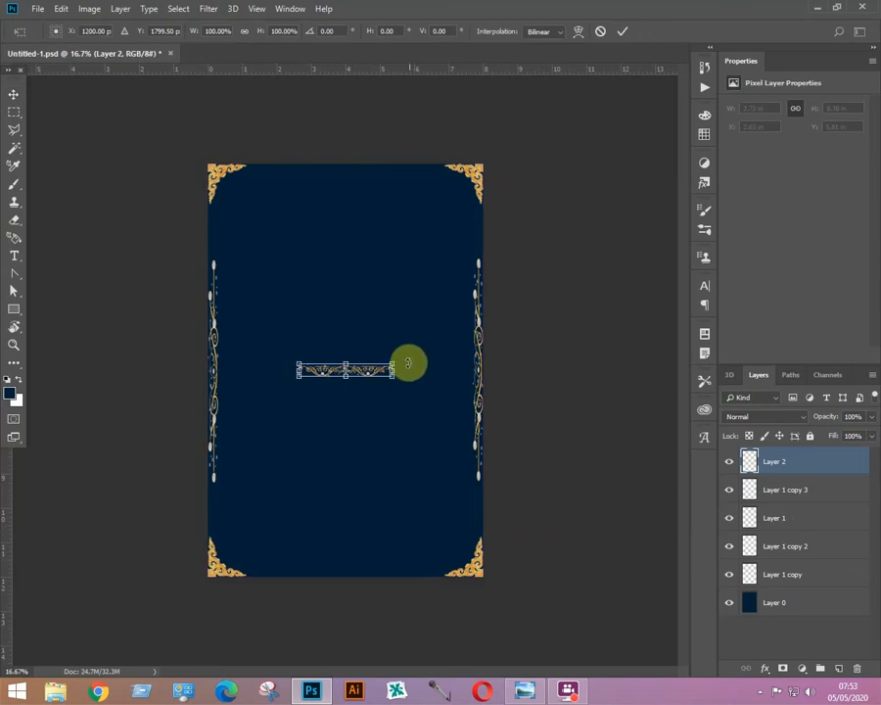
left_click_drag(396, 360, 425, 358)
key("Return")
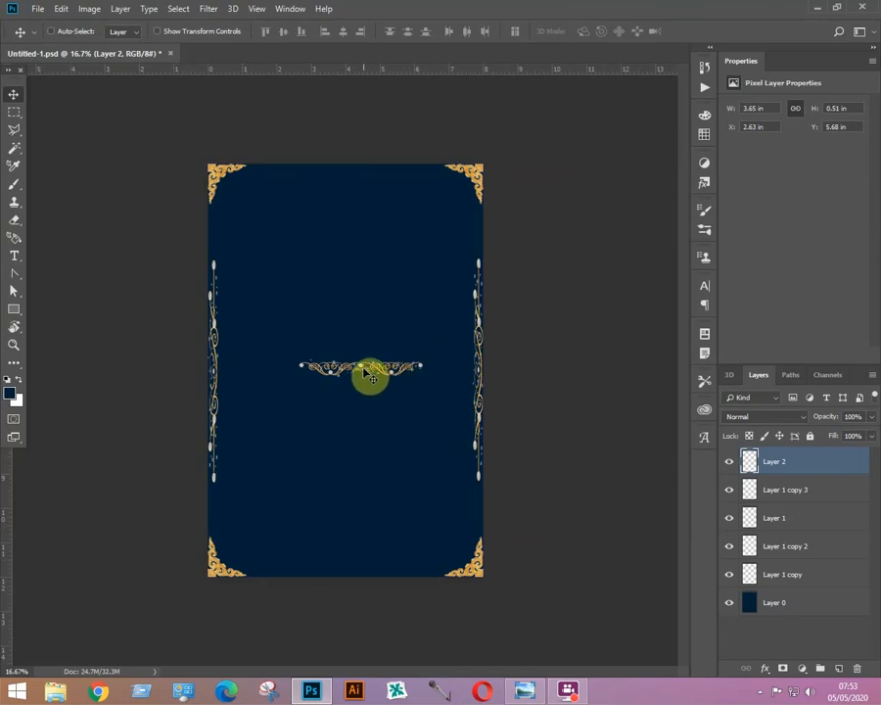
left_click_drag(365, 371, 350, 231)
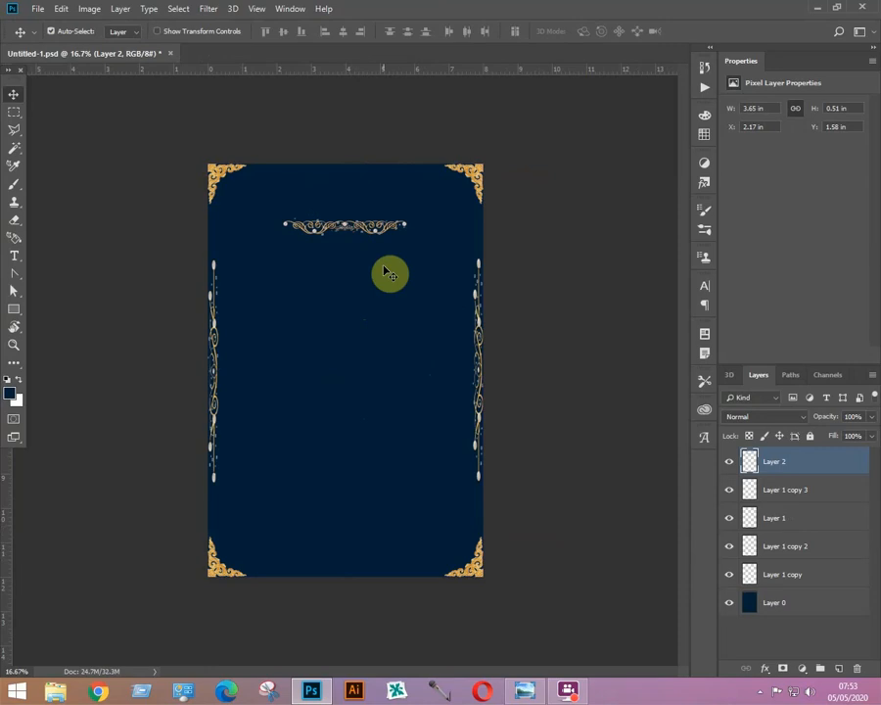
Place a horizontally flipped duplicate of the horizontal ornament directly above the original, about 0.33 in below the card's top edge.
key("ctrl")
key("ctrl+j")
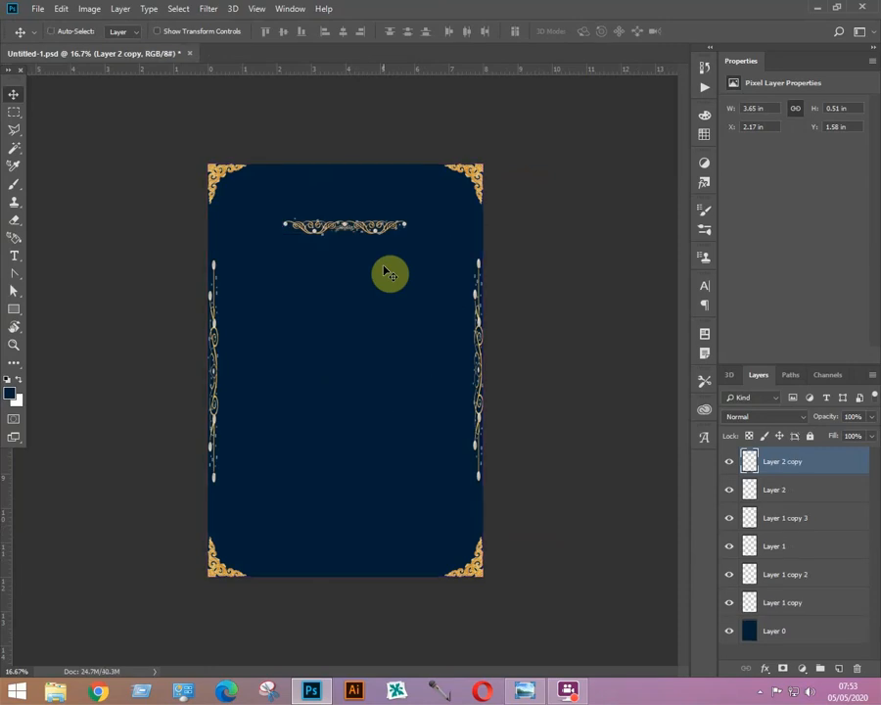
key("ctrl+t")
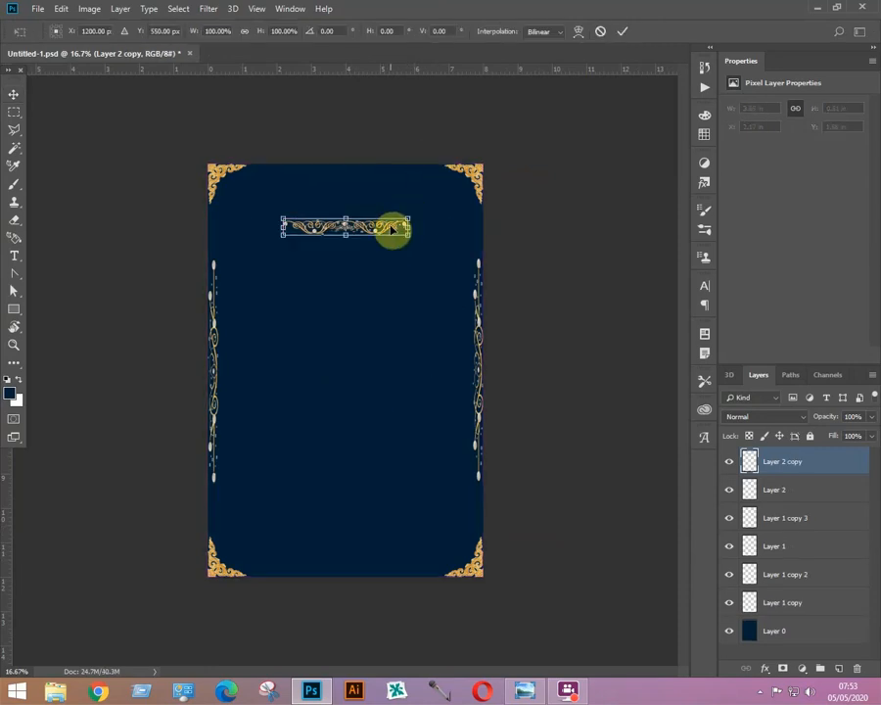
right_click(391, 231)
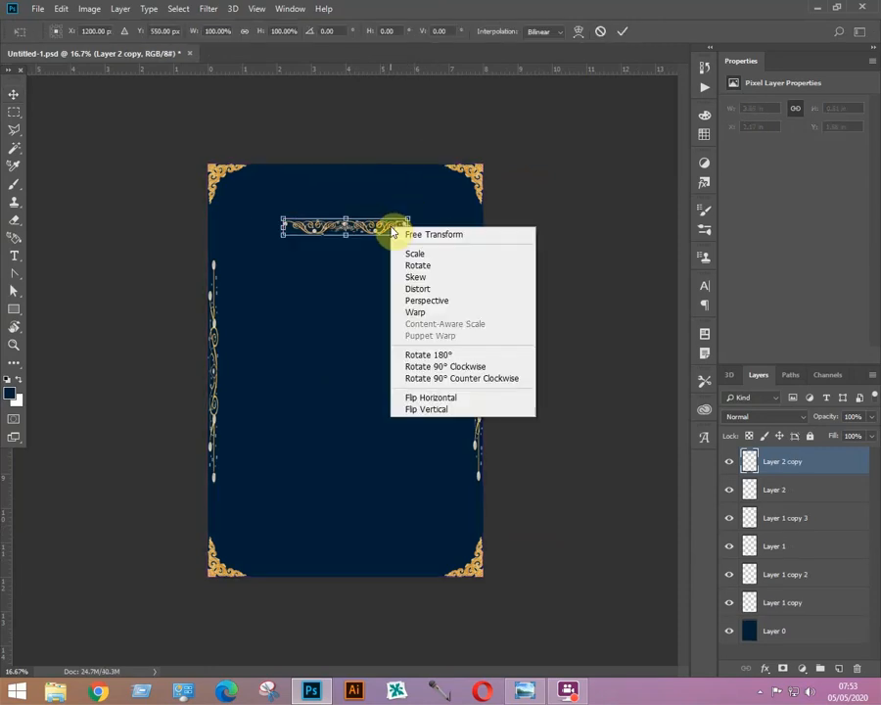
left_click(430, 397)
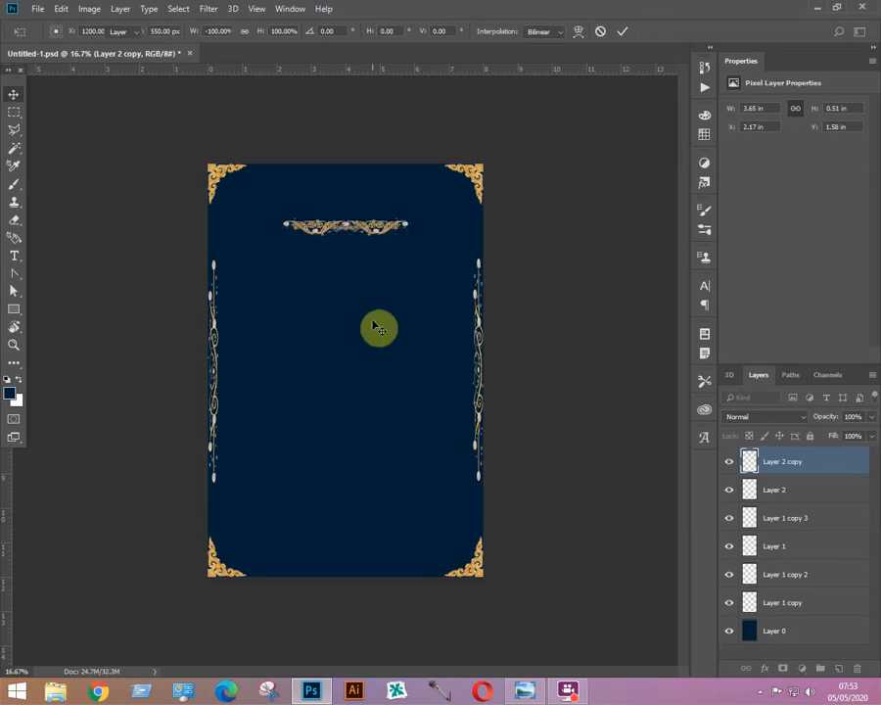
key("Return")
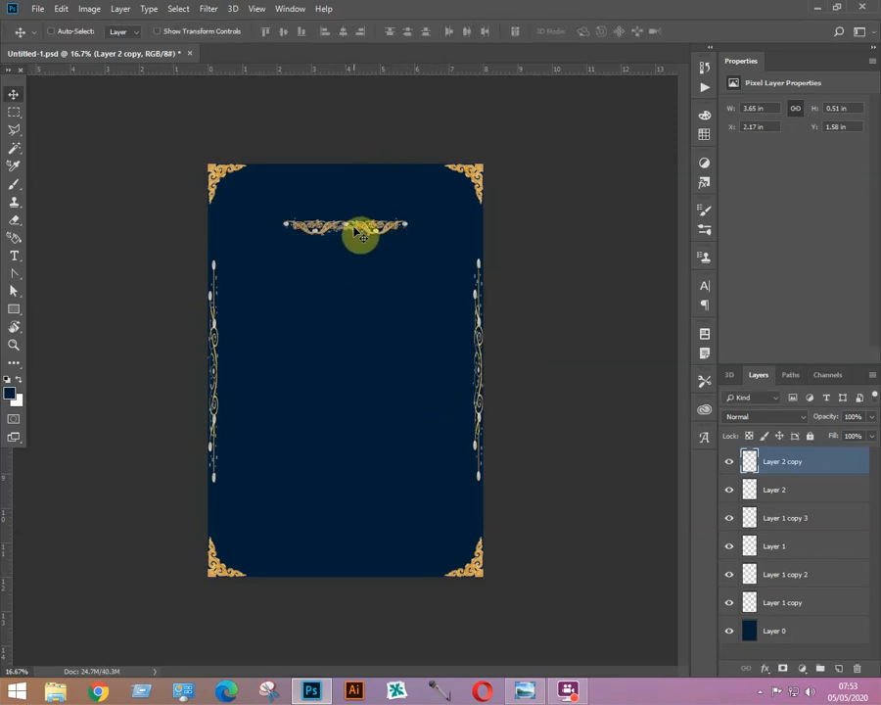
left_click_drag(360, 235, 357, 195)
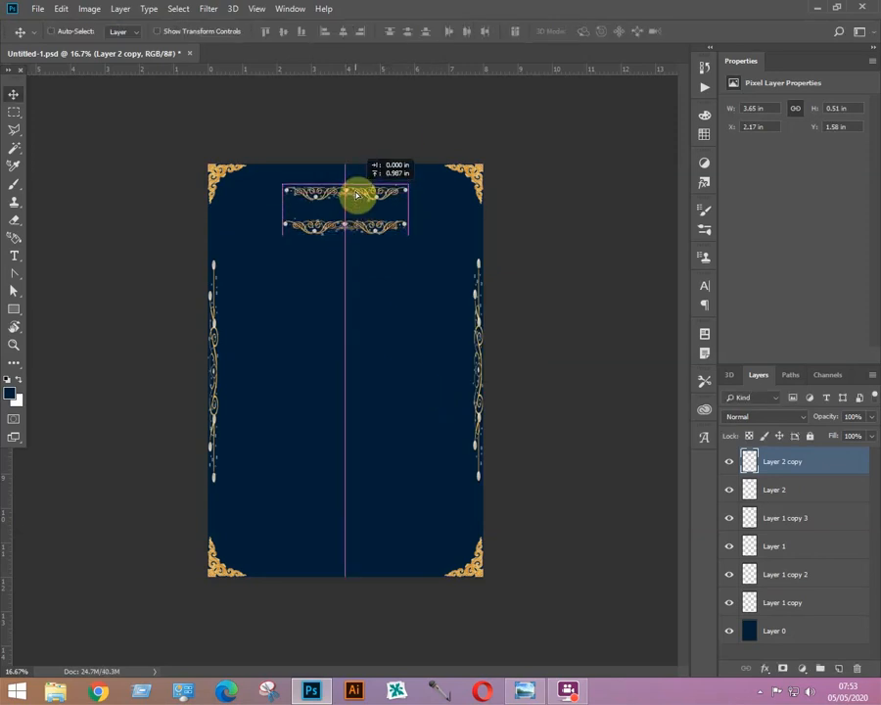
left_click_drag(357, 194, 359, 192)
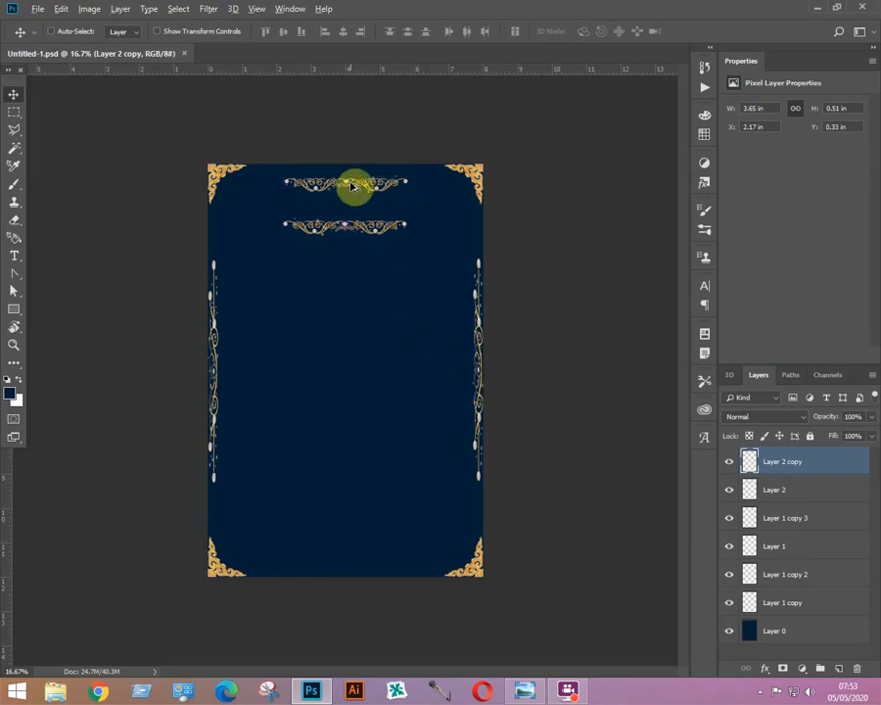
Place a copy of the topmost ornament along the card's bottom edge, resized to about 5.19 x 0.25 in, and save the document.
left_click_drag(354, 185, 348, 565)
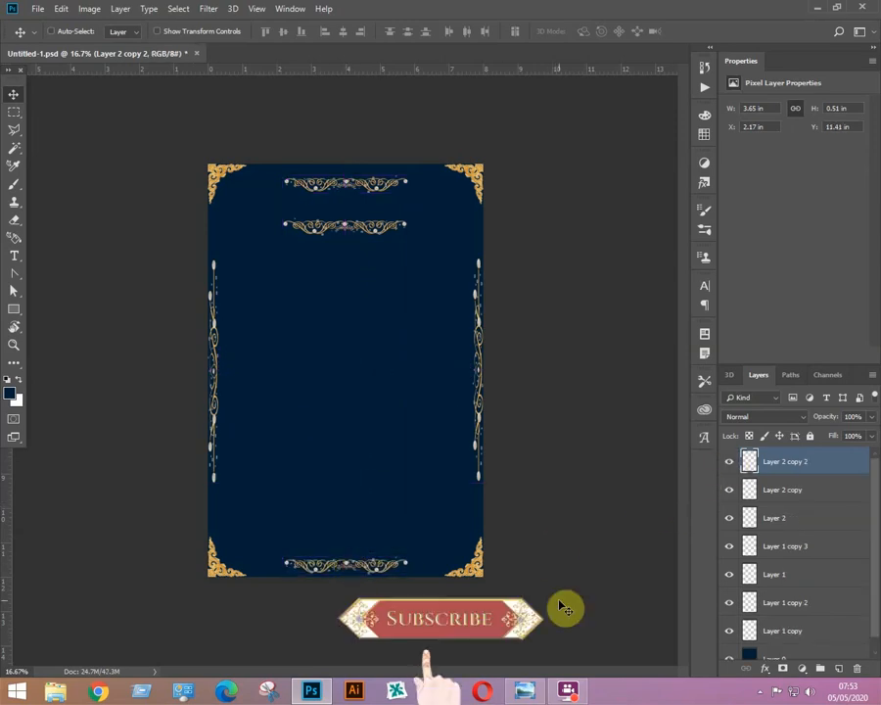
key("ctrl+t")
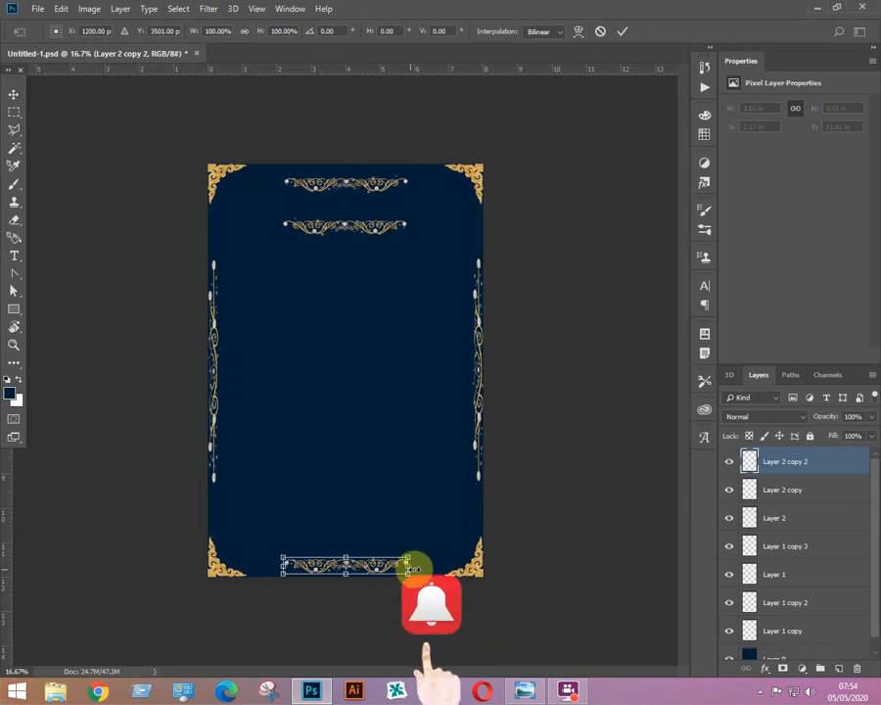
left_click_drag(410, 568, 432, 566)
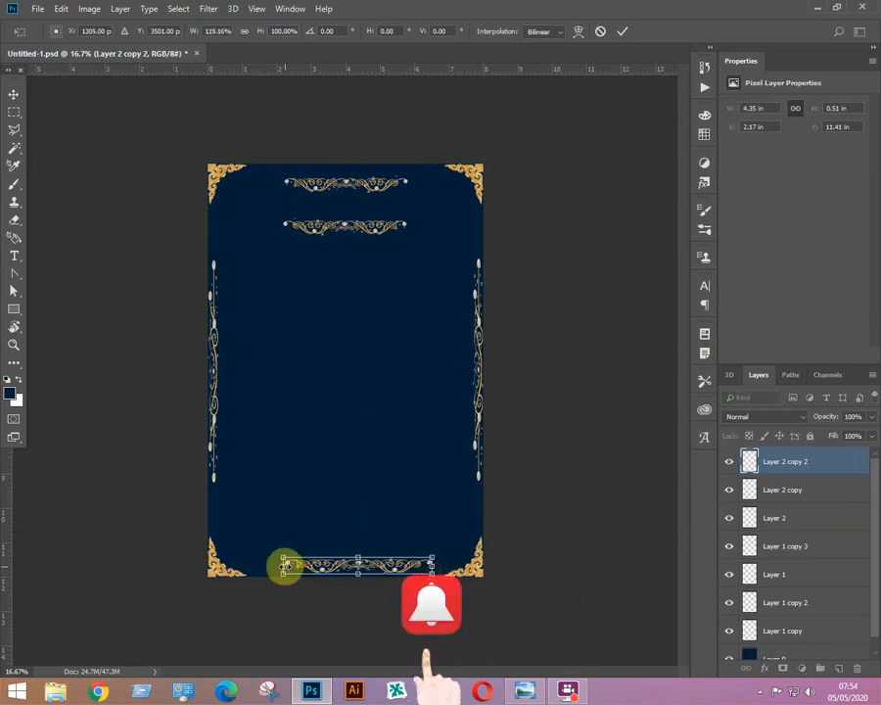
left_click_drag(284, 566, 252, 567)
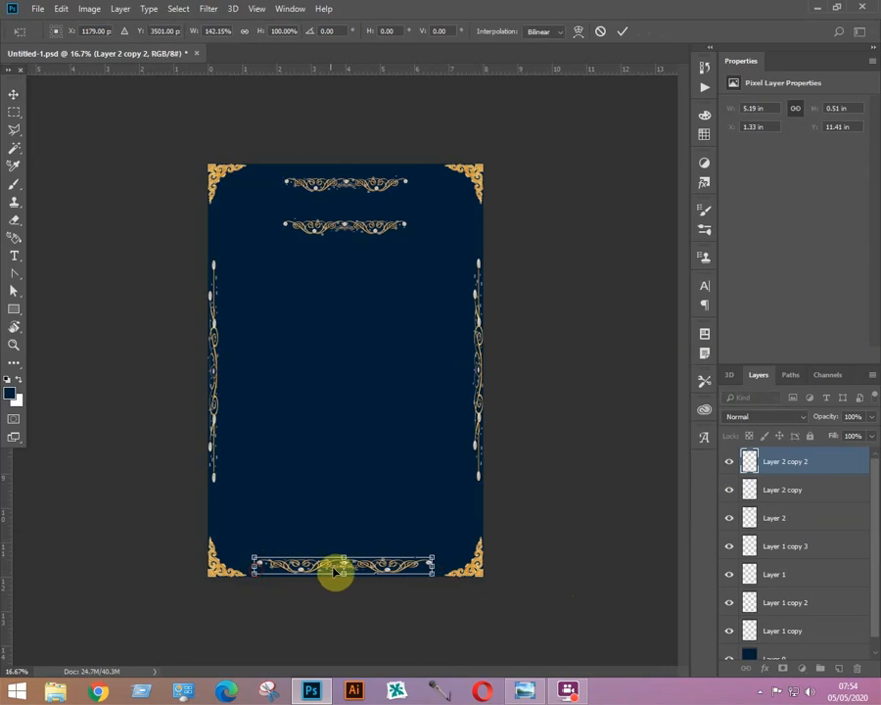
left_click_drag(343, 558, 342, 569)
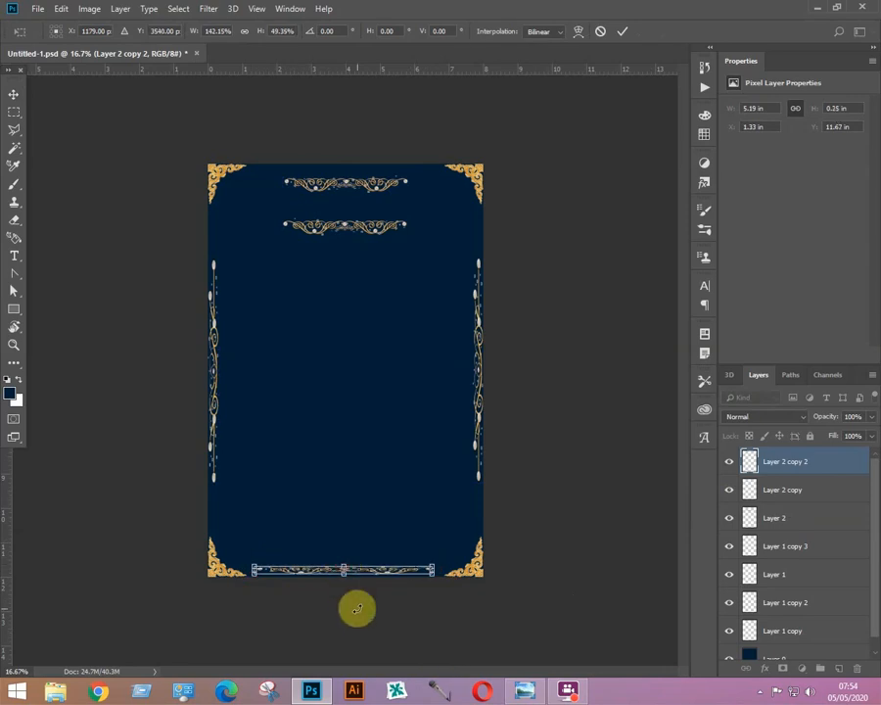
key("Return")
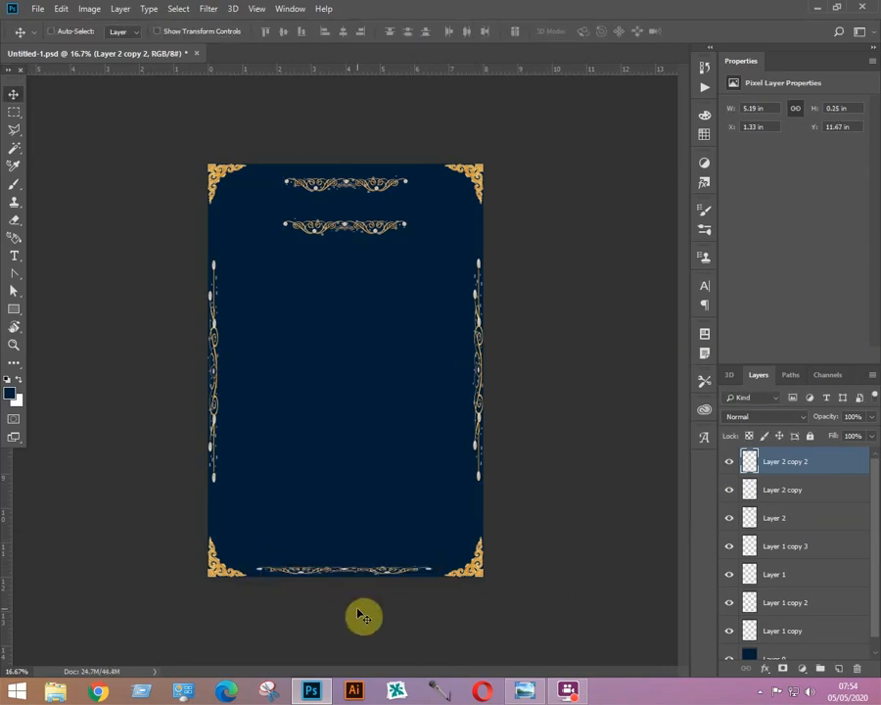
key("ctrl+s")
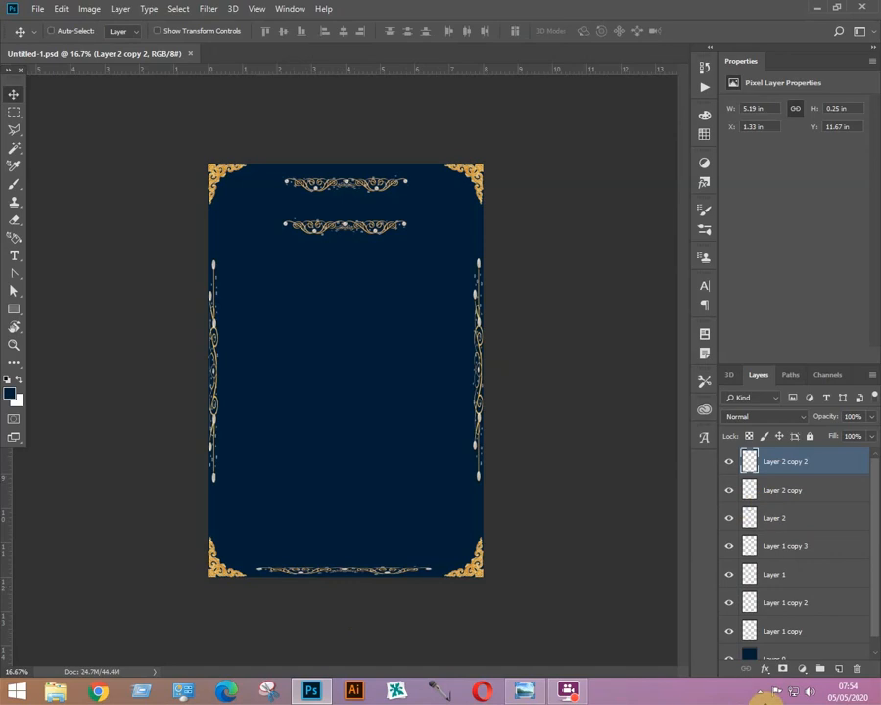
Add a new layer and select a thin horizontal strip across the card between the upper parts of the two side ornaments.
left_click(840, 668)
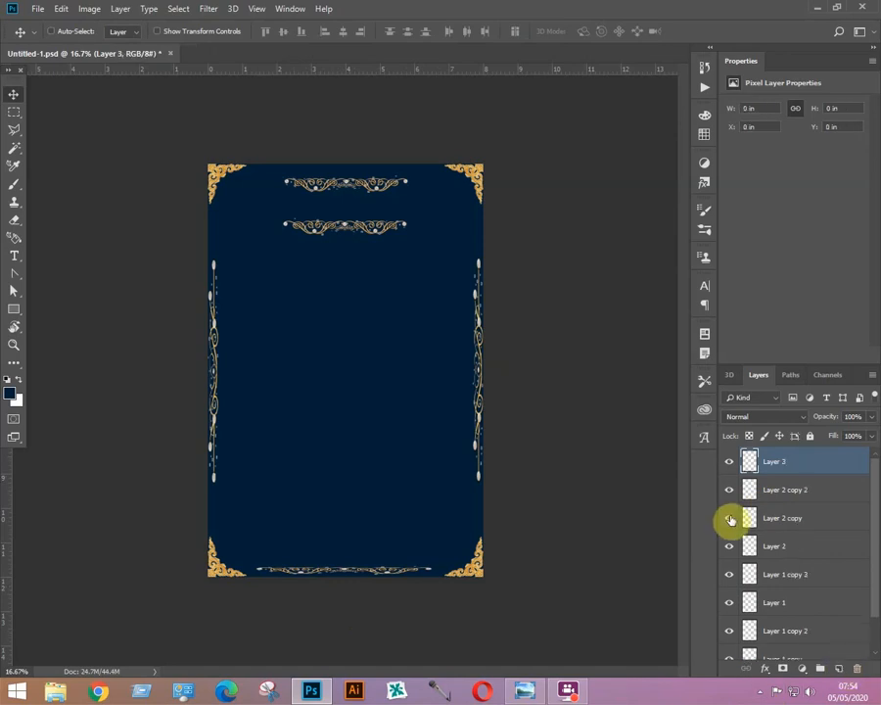
left_click(13, 114)
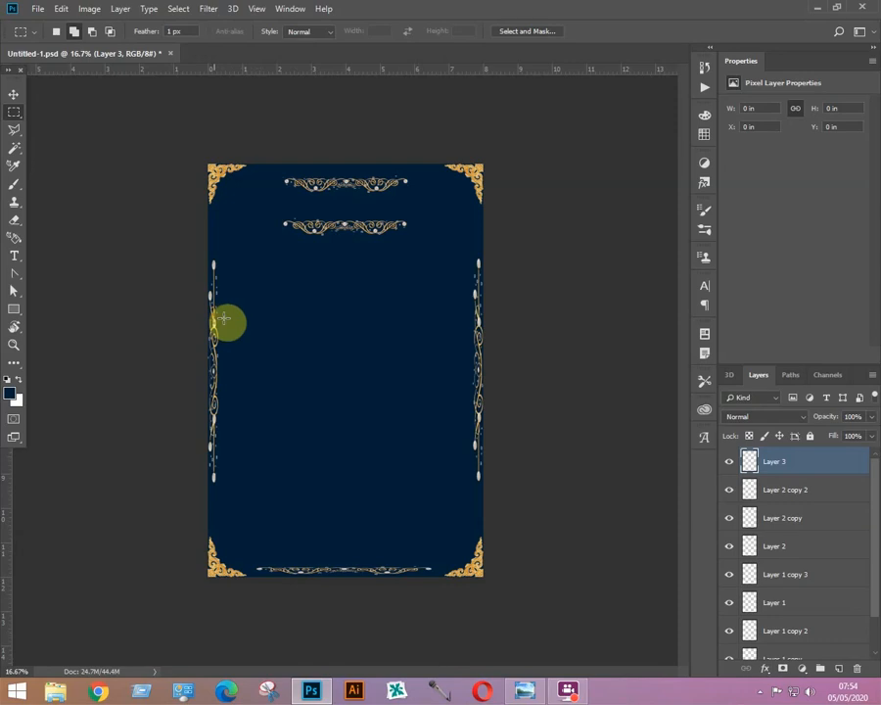
left_click_drag(217, 318, 477, 321)
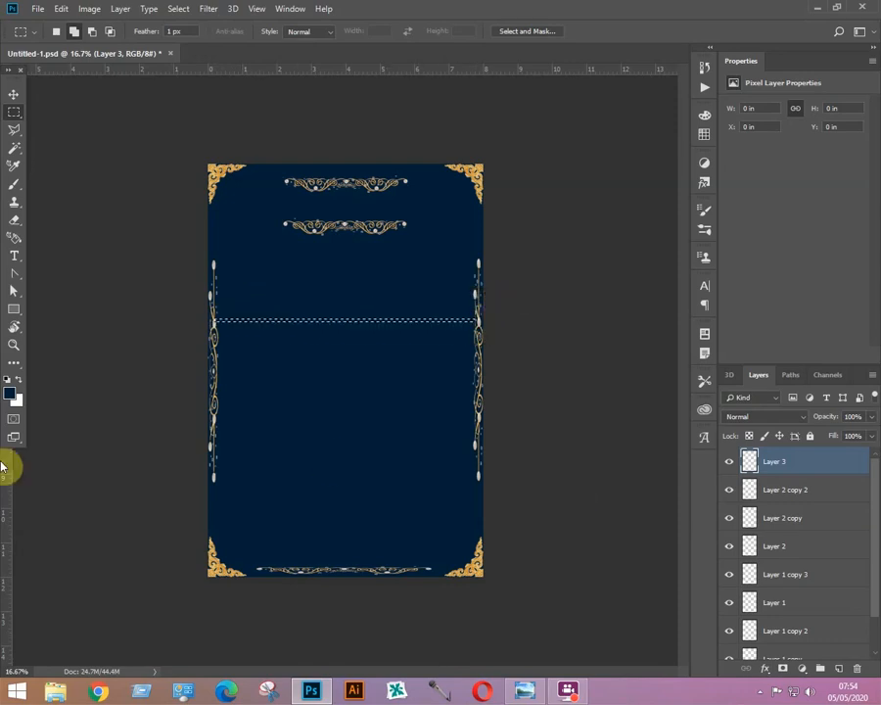
Set the foreground colour to yellow, #f6d708.
left_click(12, 392)
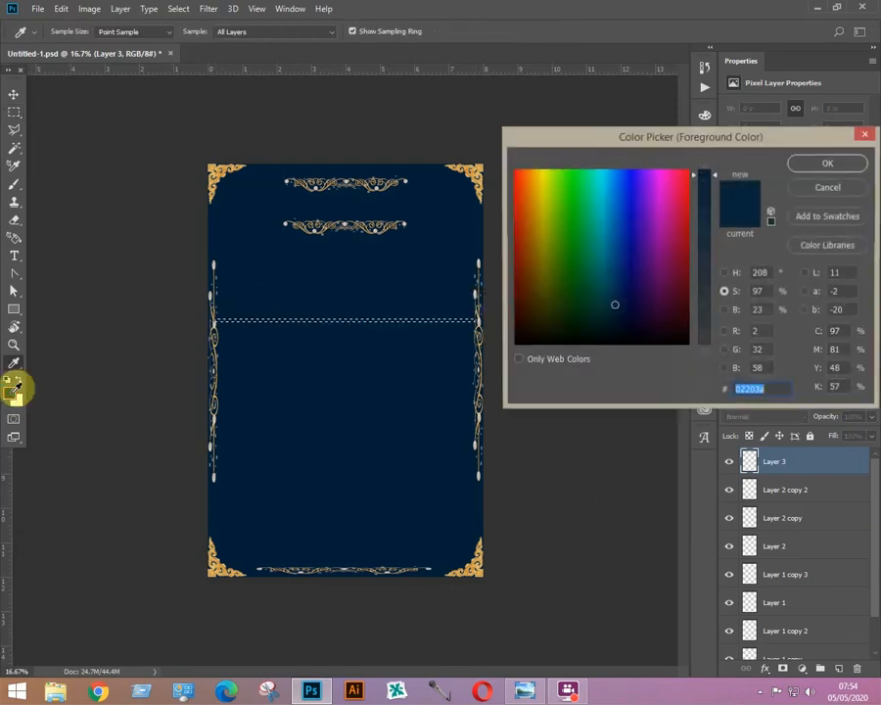
left_click(539, 175)
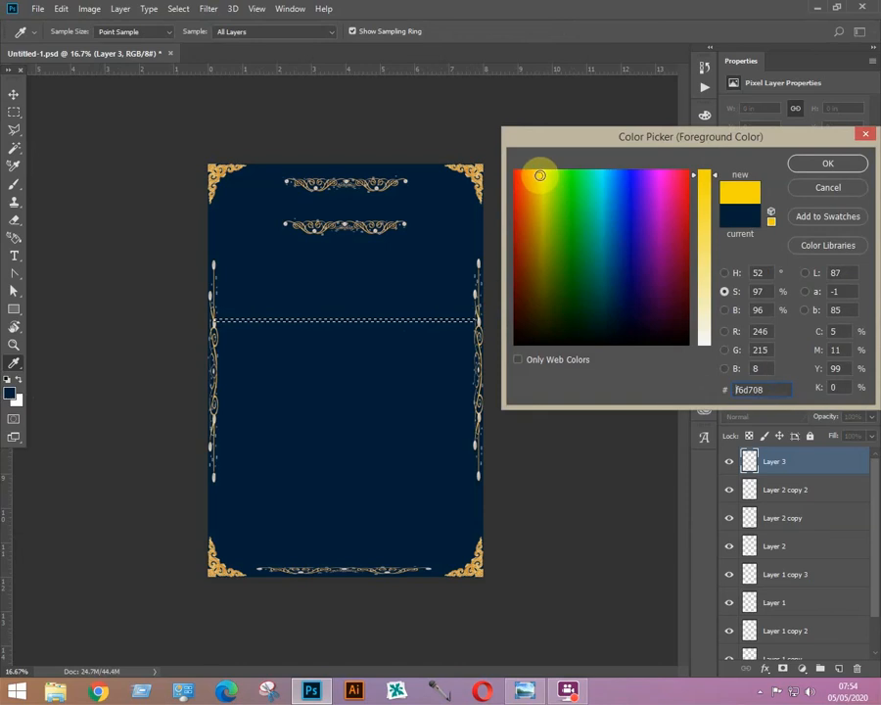
left_click(826, 164)
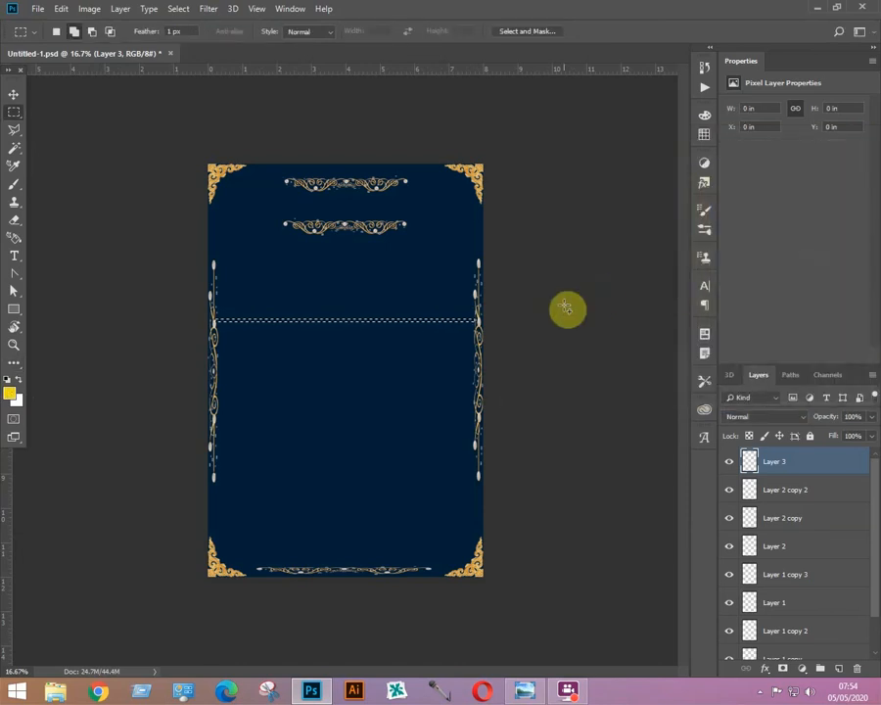
Fill the selected thin strip between the side ornaments with yellow and clear the selection.
key("alt+BackSpace")
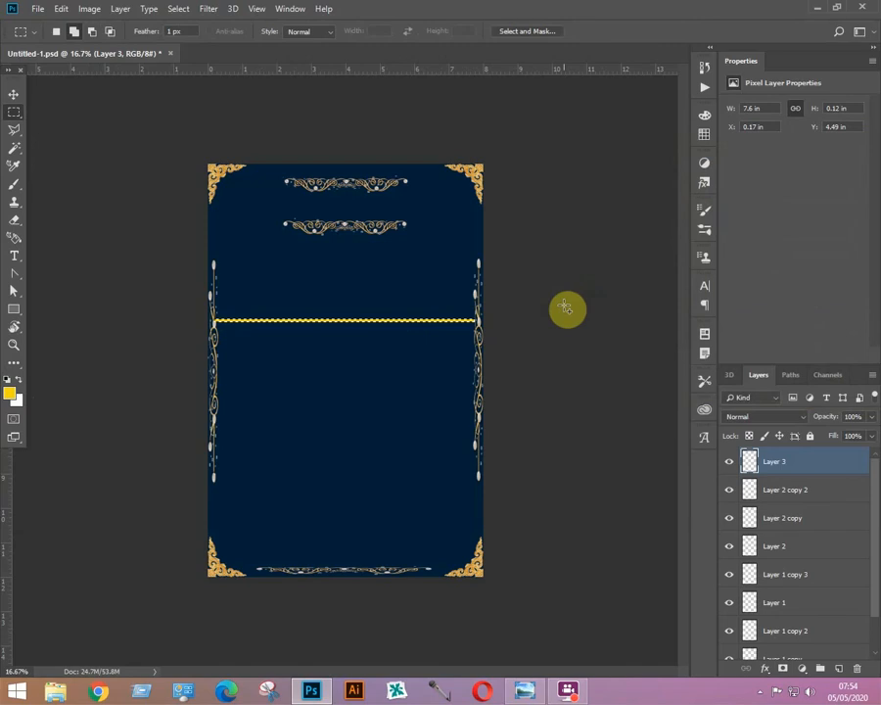
key("ctrl+d")
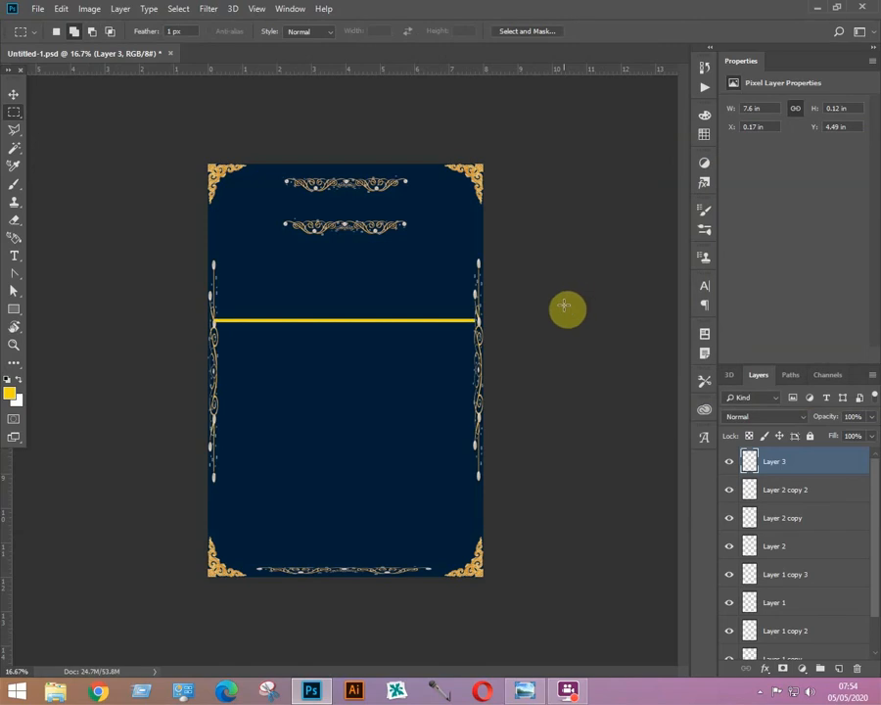
Erase the yellow line's left end where it overlaps the side ornament, using a 125 px eraser, and save the document.
key("ctrl+plus")
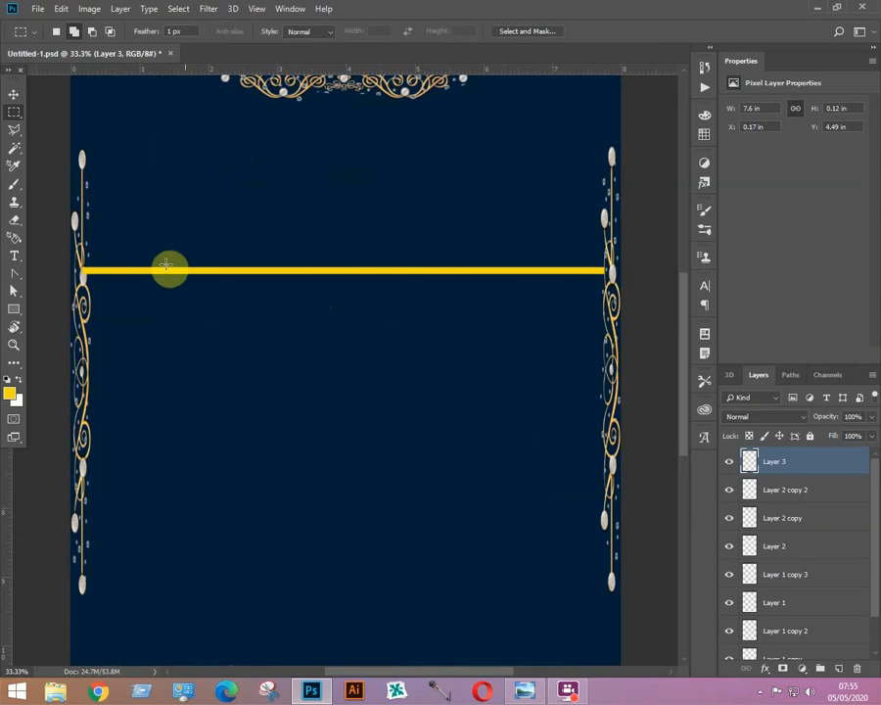
left_click(13, 221)
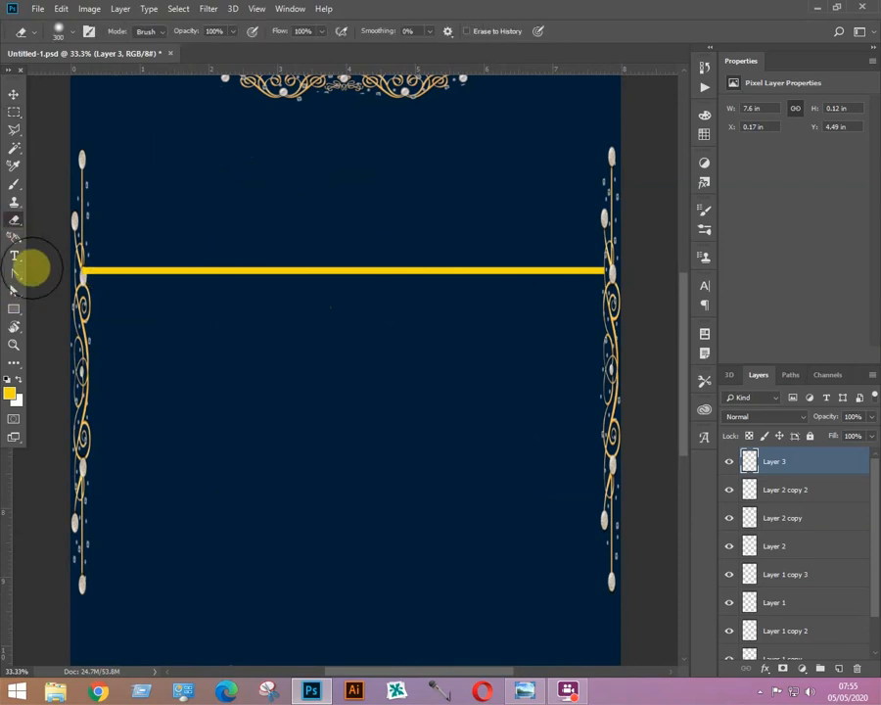
key("bracketleft")
key("bracketleft")
key("bracketleft")
key("bracketleft")
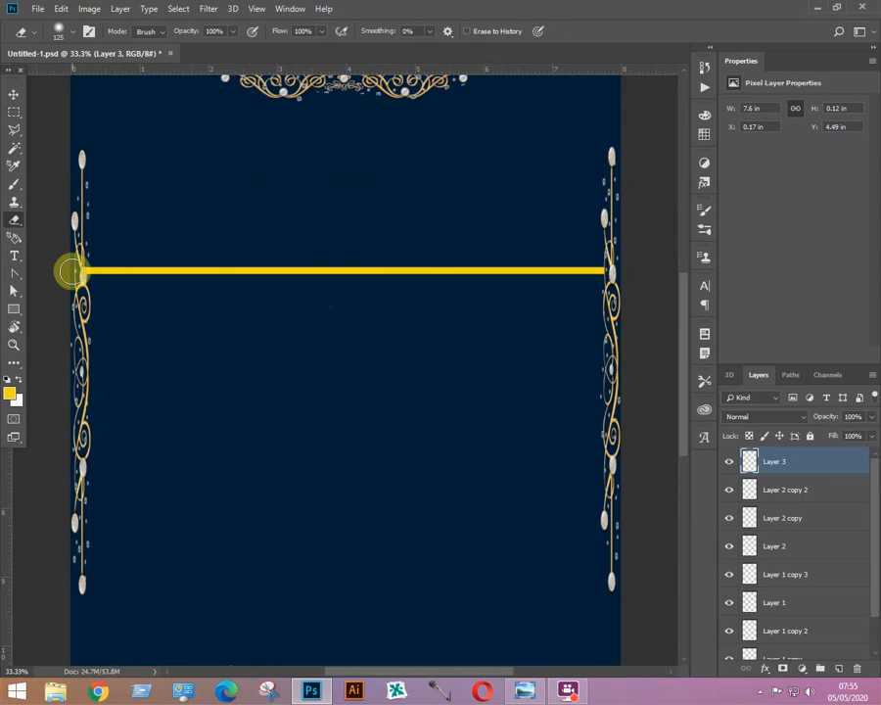
key("ctrl+minus")
Place a copy of the yellow line about 1.15 in below the original and erase its overlap with the left side ornament.
left_click(14, 94)
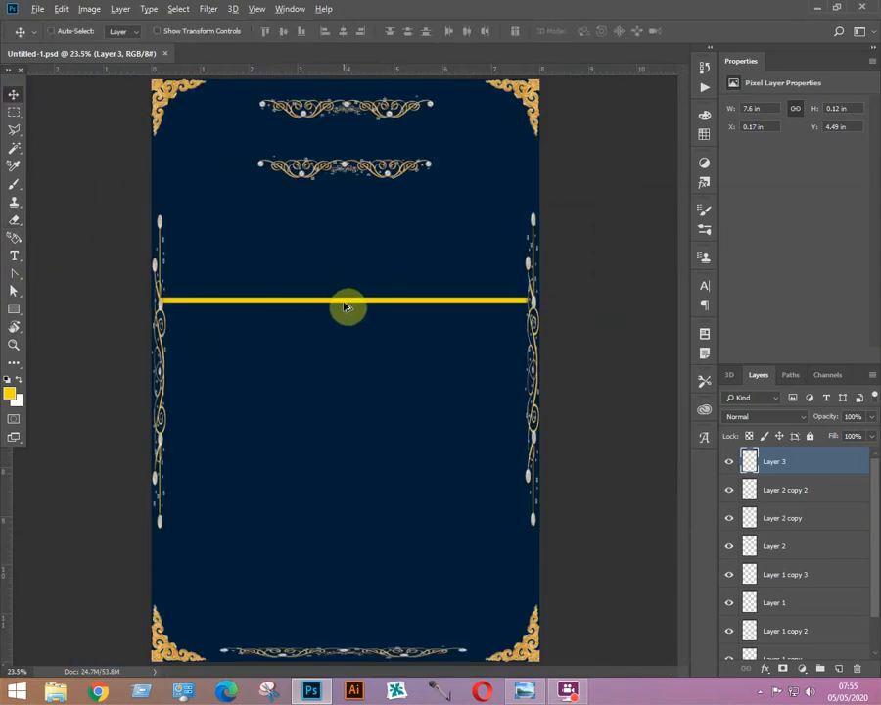
left_click_drag(345, 307, 344, 363)
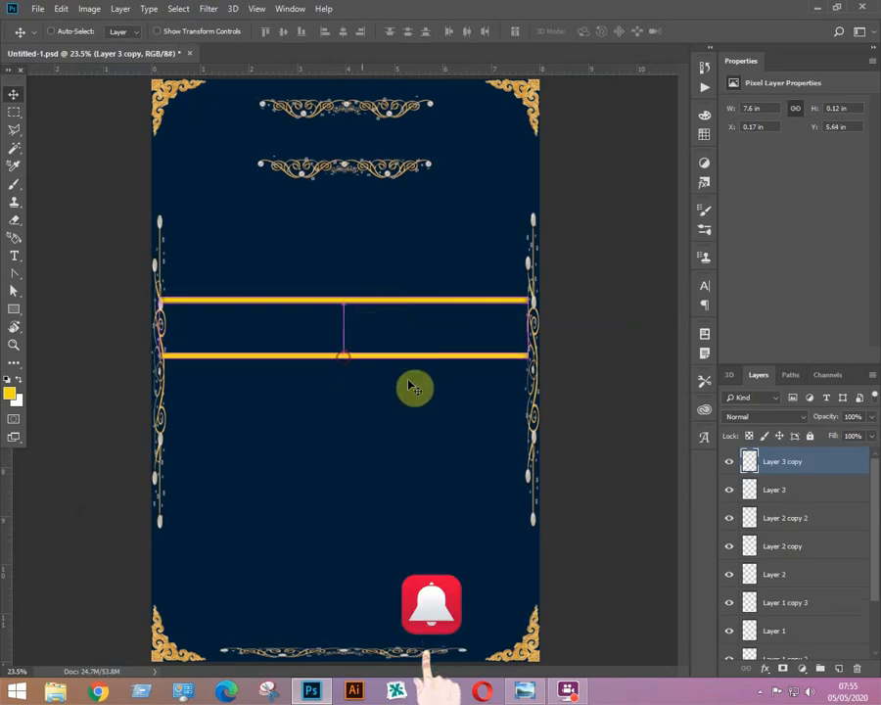
key("e")
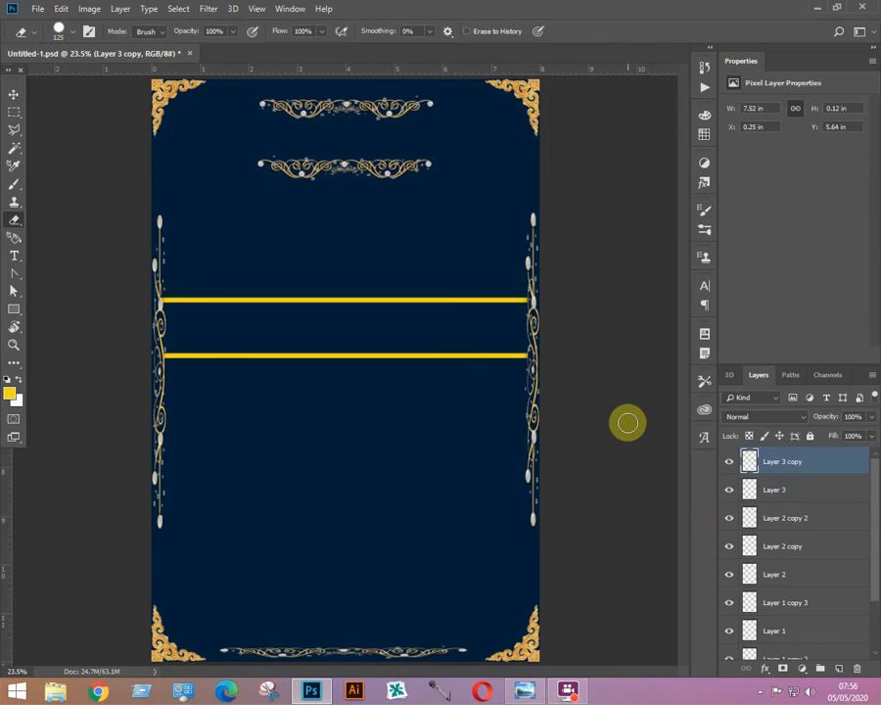
Add the yellow heading "WEDDING INVITAION" in Arial Bold, 30 pt, between the two ornaments near the card's top edge.
left_click(14, 260)
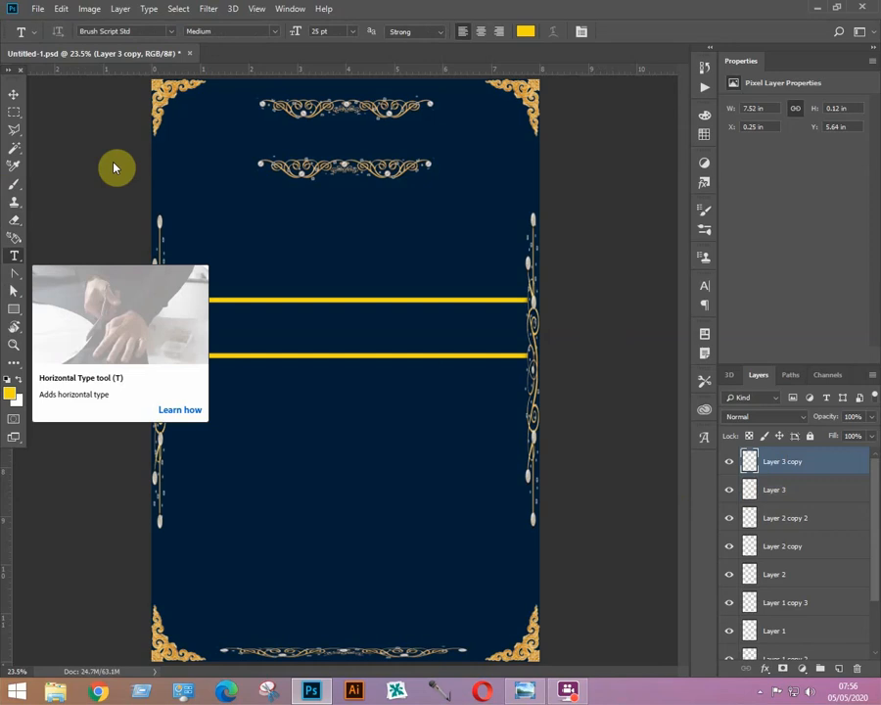
left_click(269, 137)
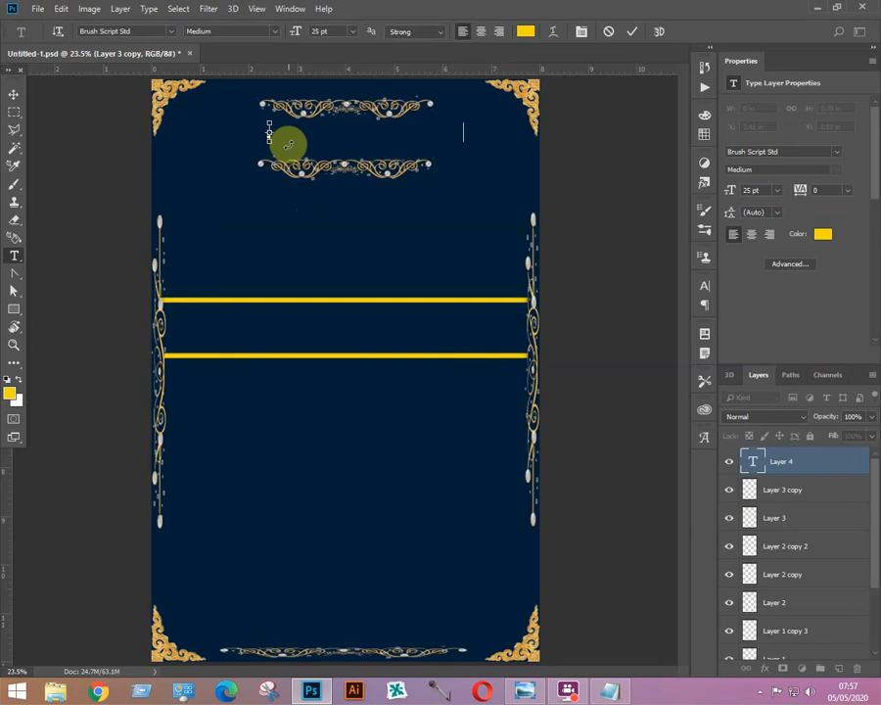
type("WEDDING INVITAION")
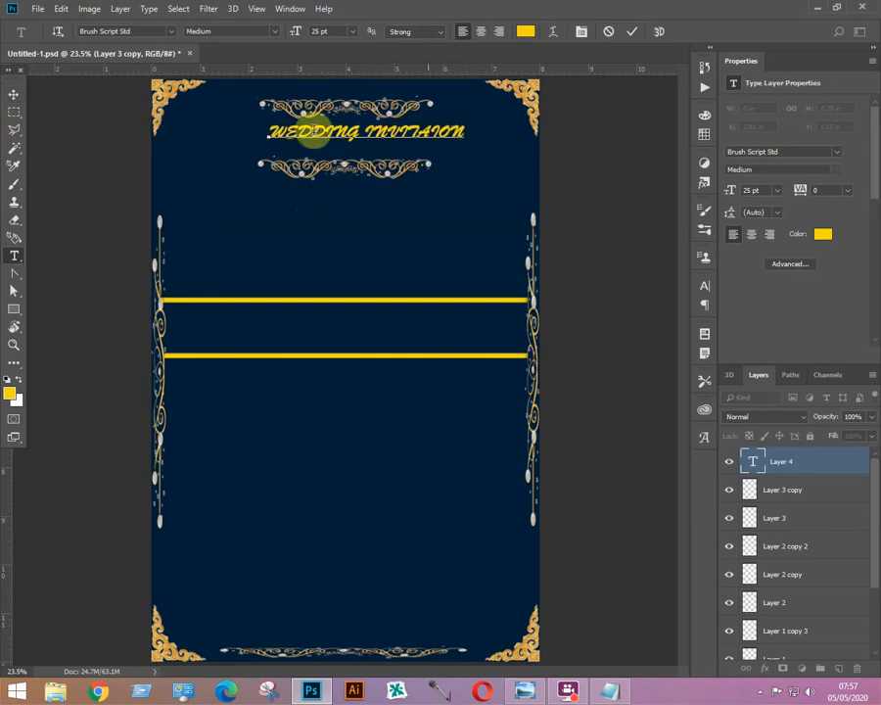
left_click(14, 95)
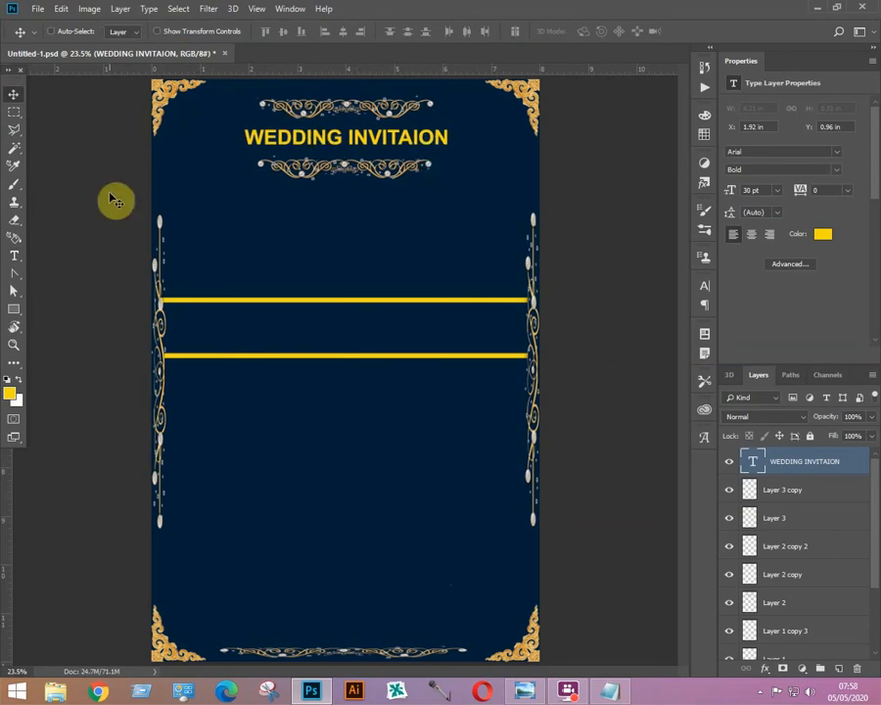
Paste the paragraph starting "this is an example scroll style wedding invitation" into a text box below the heading ornaments, in Brush Script Std, 30 pt.
key("t")
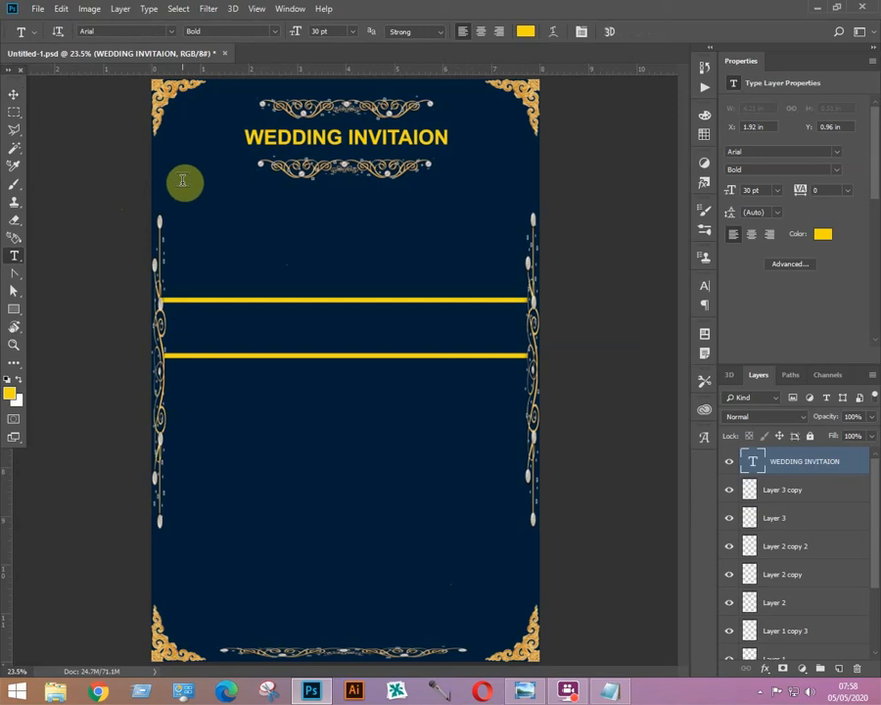
left_click_drag(182, 180, 519, 266)
key("ctrl+v")
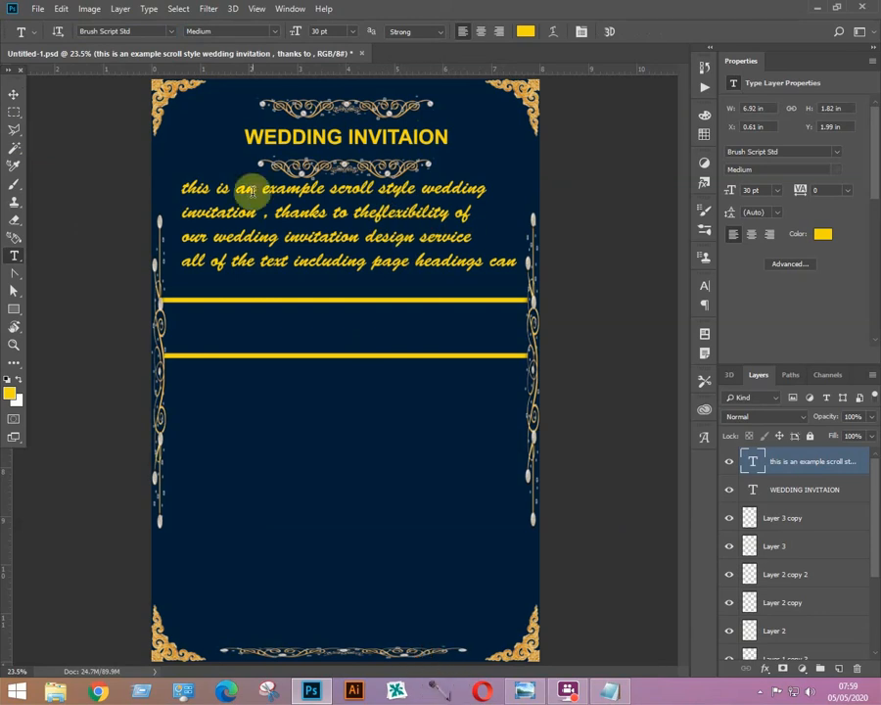
Add the text "TOGATHER WITH THEIR PARENTS" in Arial Regular, 30 pt, just above the upper yellow line.
left_click(173, 287)
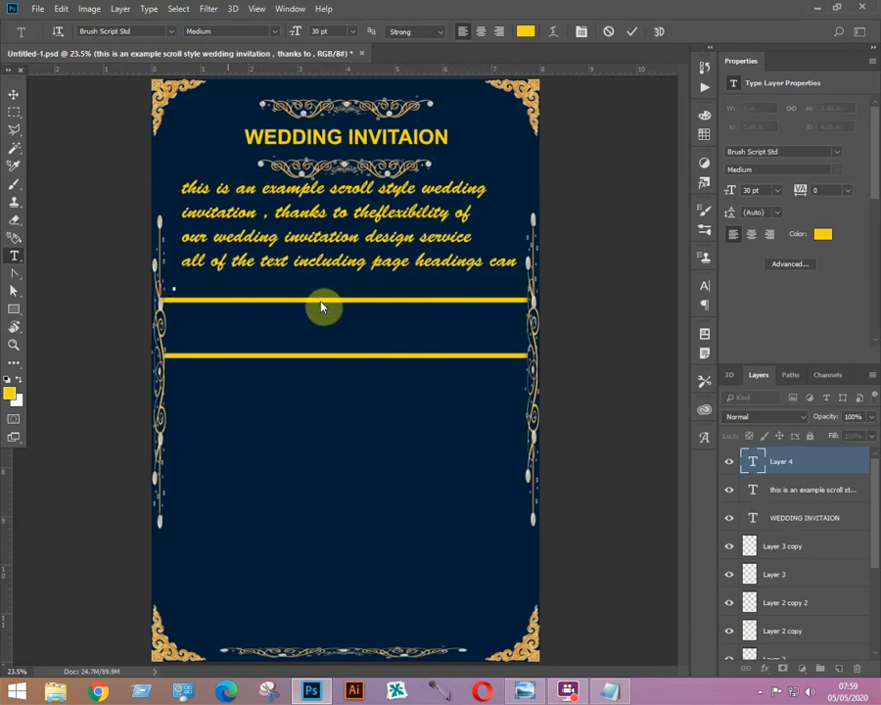
type("TOGATHER WITH THEIR PARENTS")
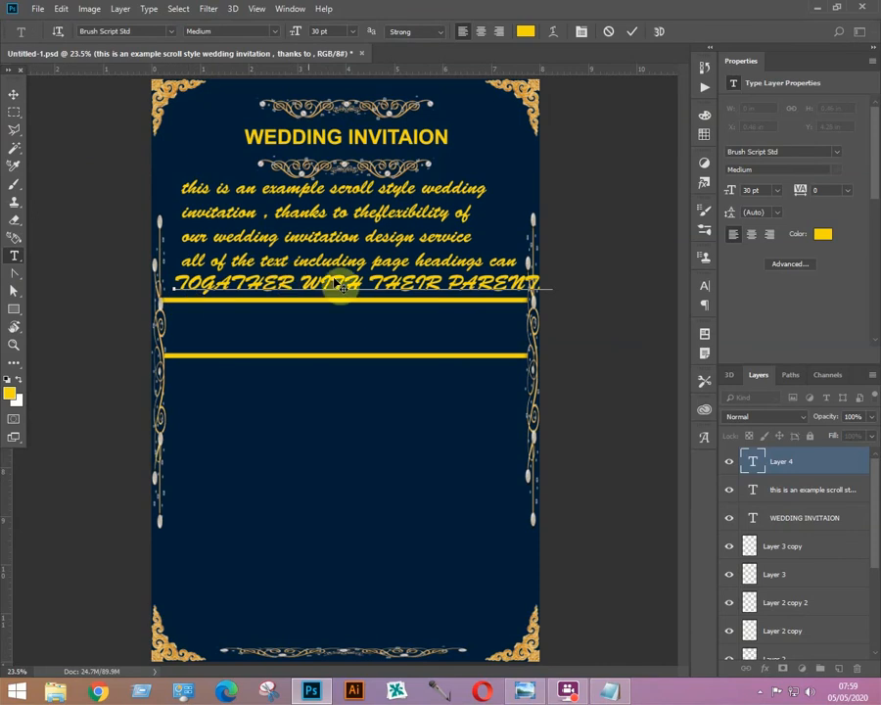
left_click(15, 93)
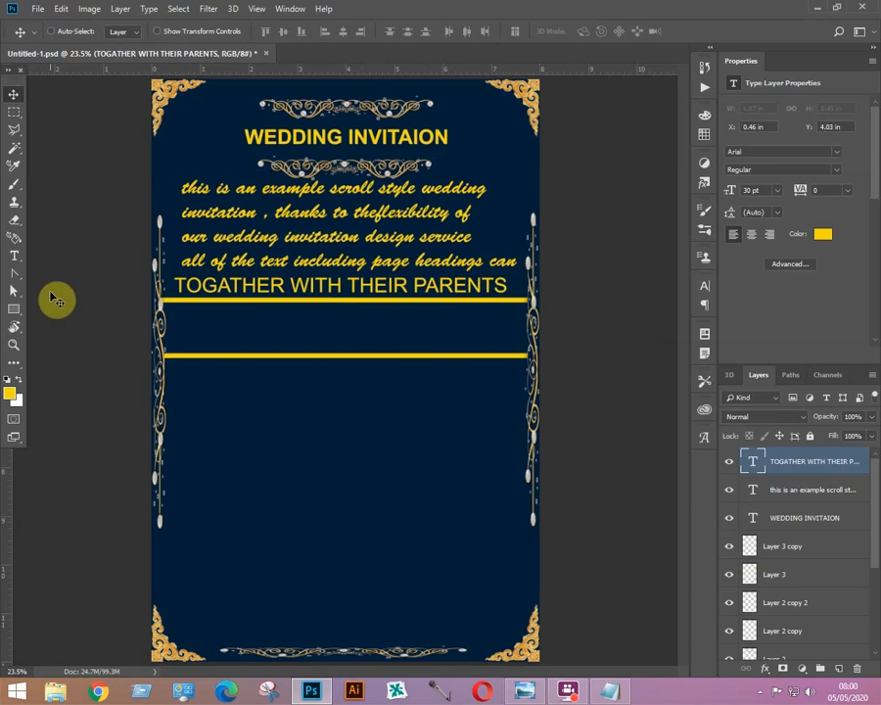
Add "zamir studio mojianwala." in Broadcast Titling, 34 pt, and centre it vertically between the two yellow lines.
key("t")
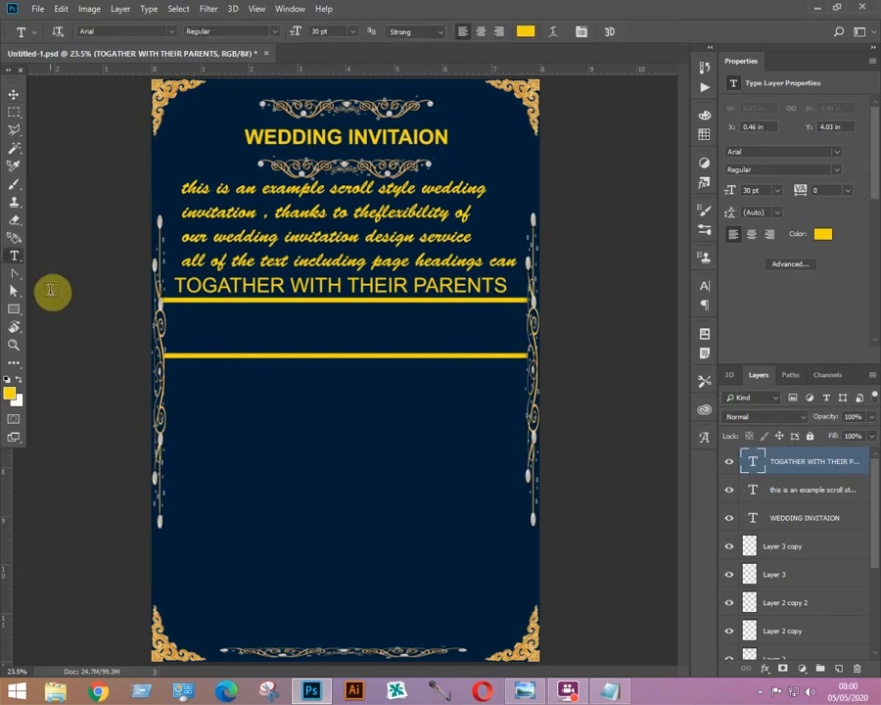
left_click(185, 333)
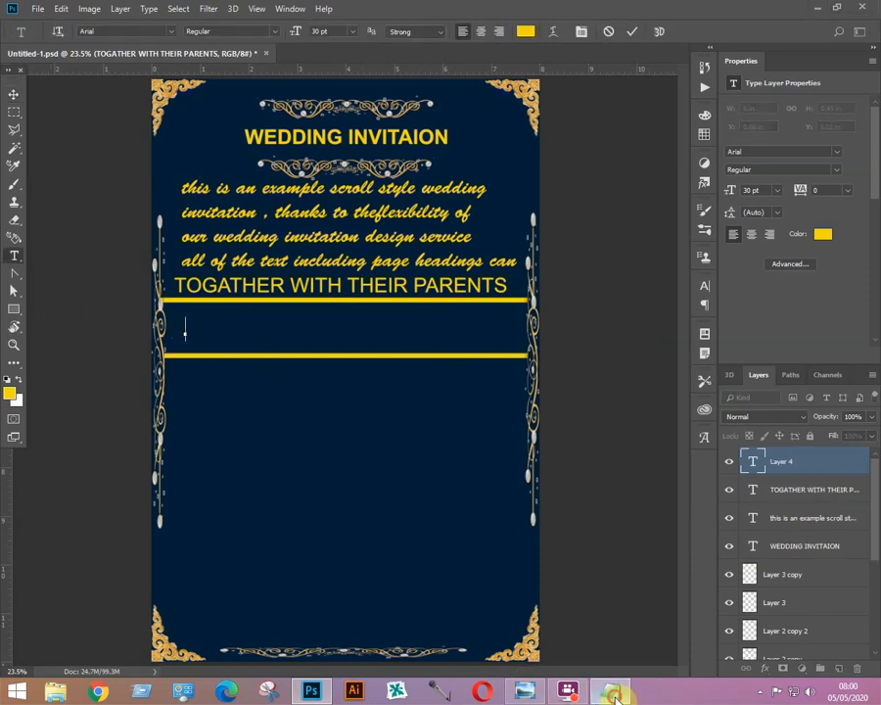
type("zamir studio mojianwala.")
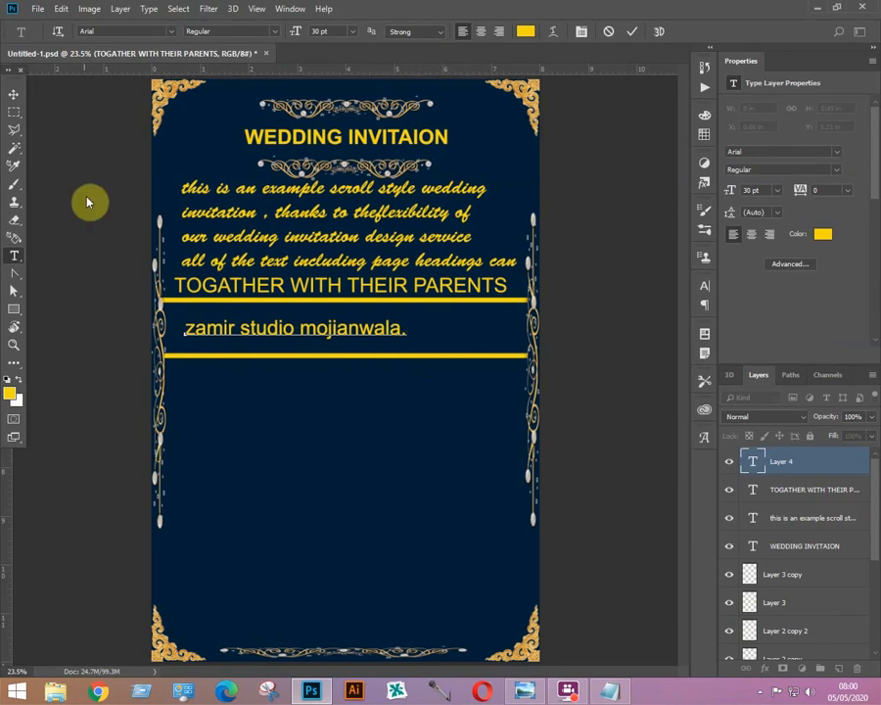
left_click(14, 94)
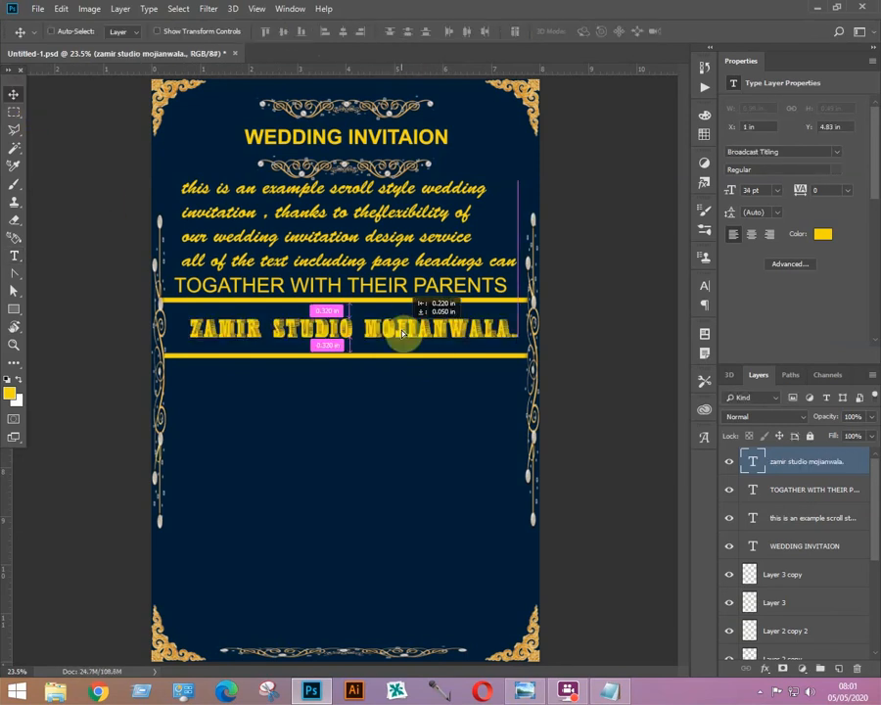
left_click_drag(401, 333, 404, 335)
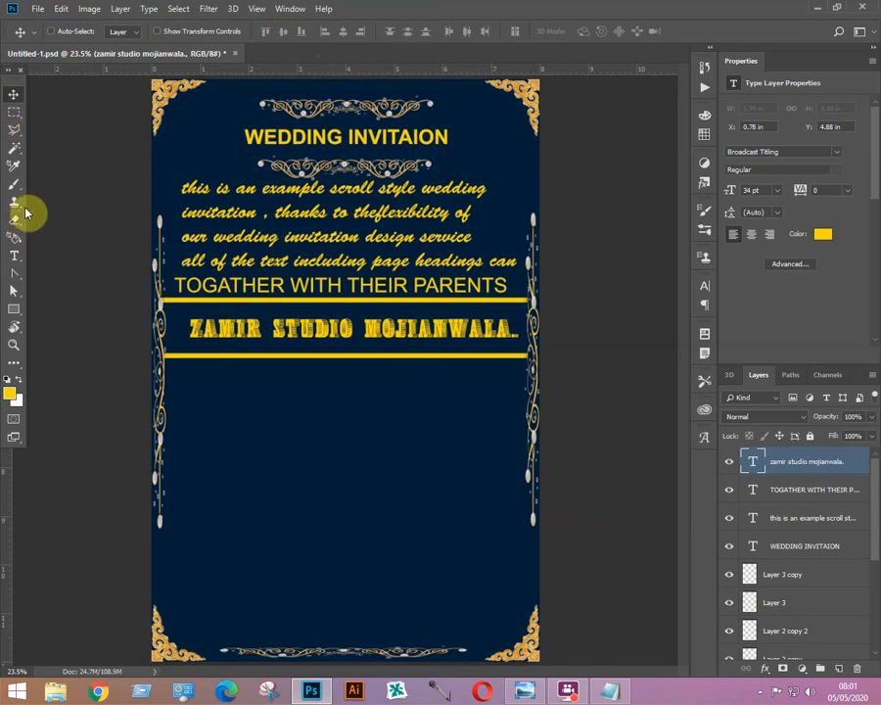
Add the text "invite you to join them at their wedding" in Arial Regular, 30 pt, just below the lower yellow line.
left_click(15, 257)
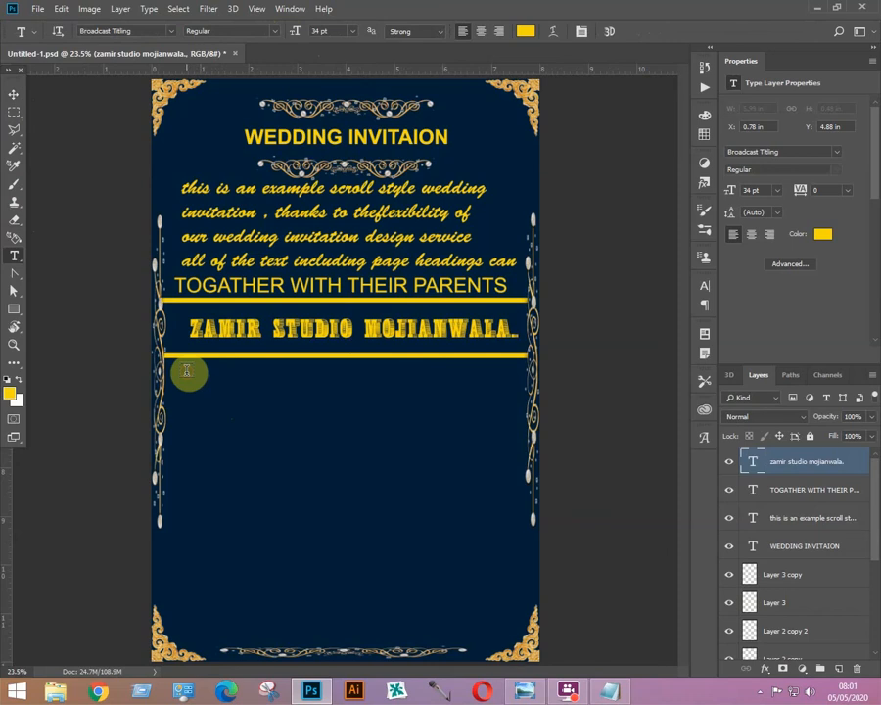
left_click(187, 371)
left_click_drag(349, 370, 341, 385)
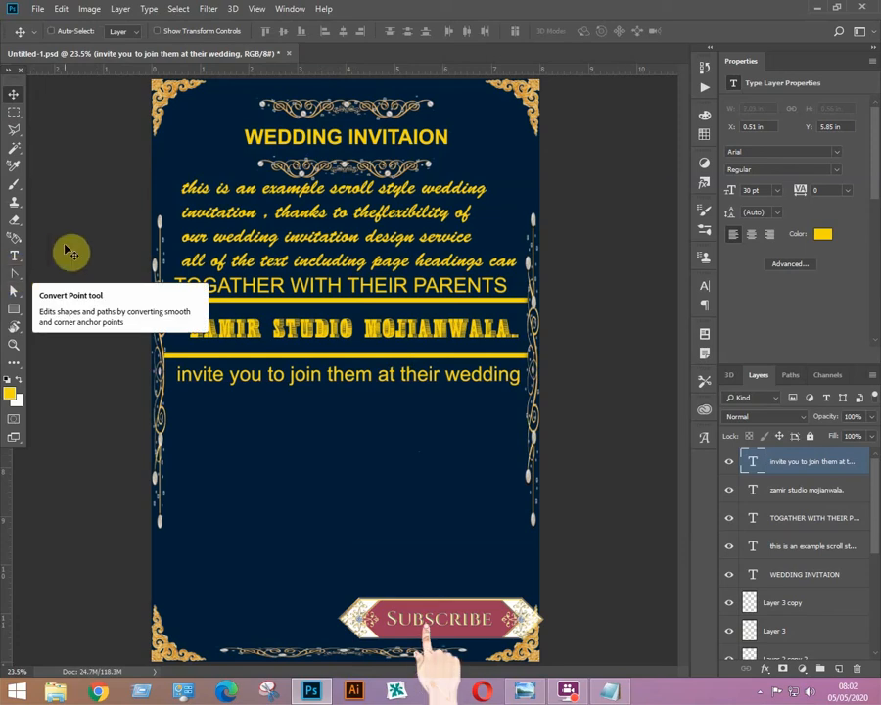
Add "saturday" in Bowlby One SC, 30 pt, and centre it below the invitation sentence.
key("t")
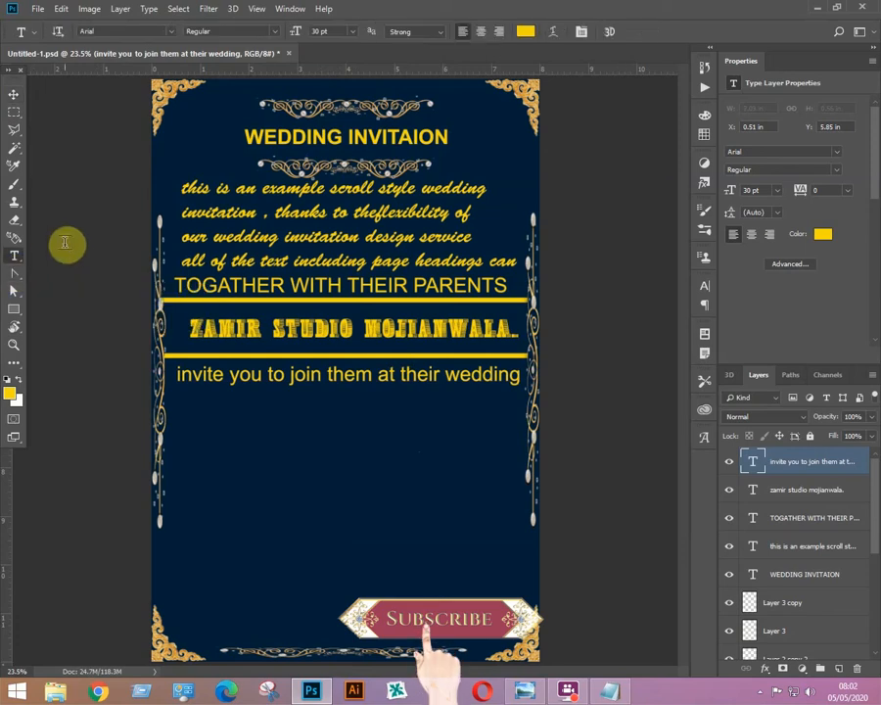
left_click(327, 415)
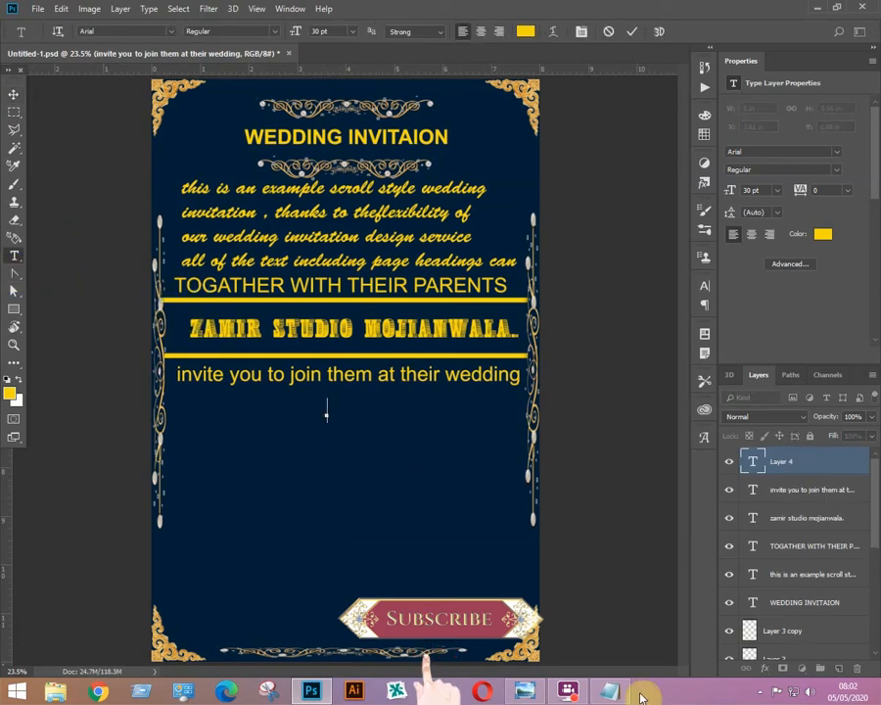
type("saturday")
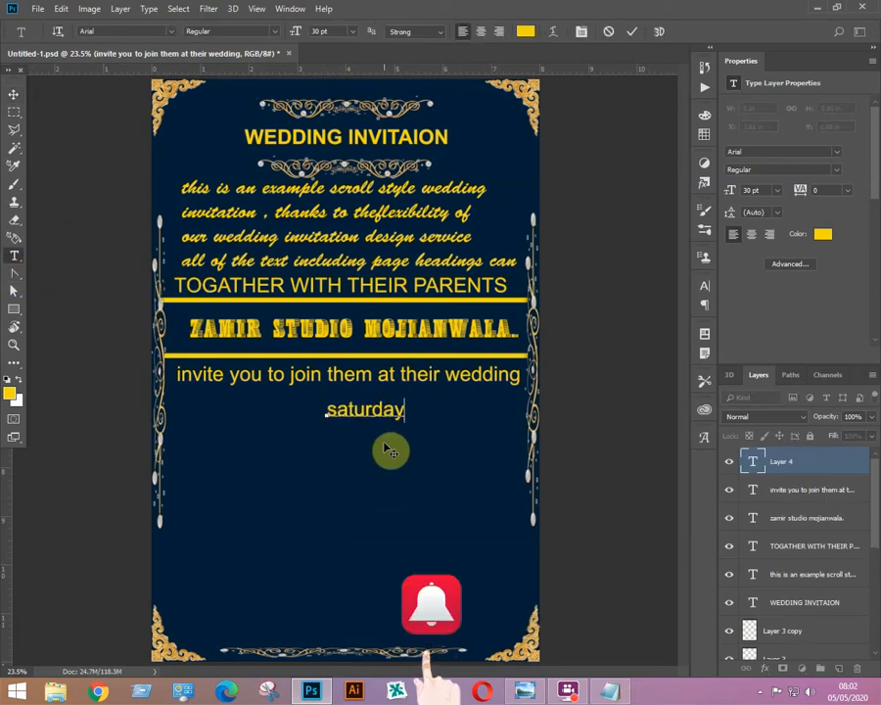
left_click(14, 94)
mouse_move(358, 411)
left_mouse_down()
mouse_move(342, 411)
mouse_move(344, 421)
left_mouse_up()
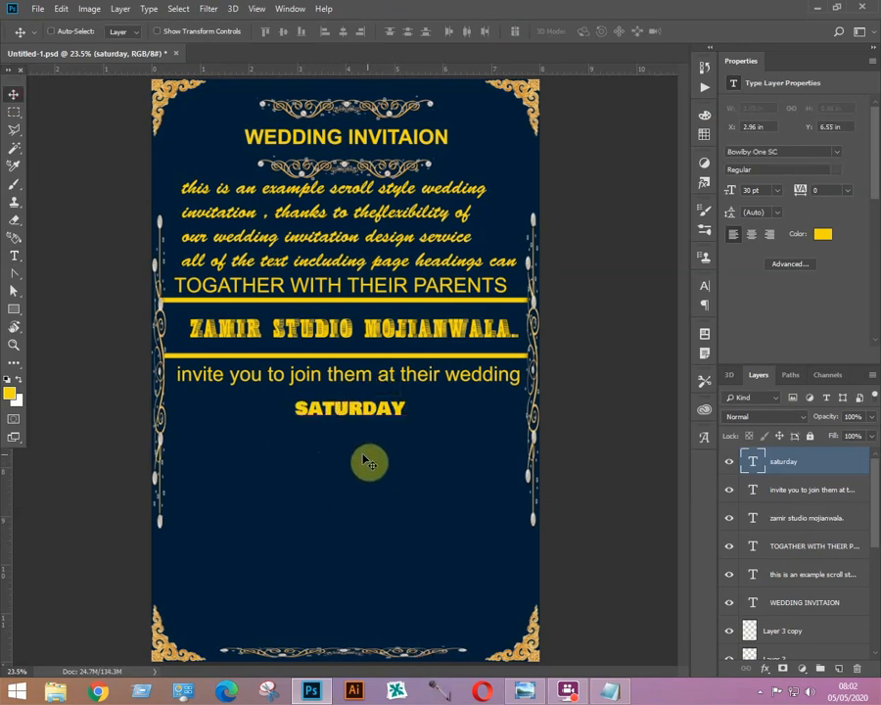
Duplicate the "saturday" text below itself, change the copy to "15.10.2025" and reduce it to about 23.53 pt, centred under the day.
left_click_drag(360, 413, 358, 445, "alt")
key("t")
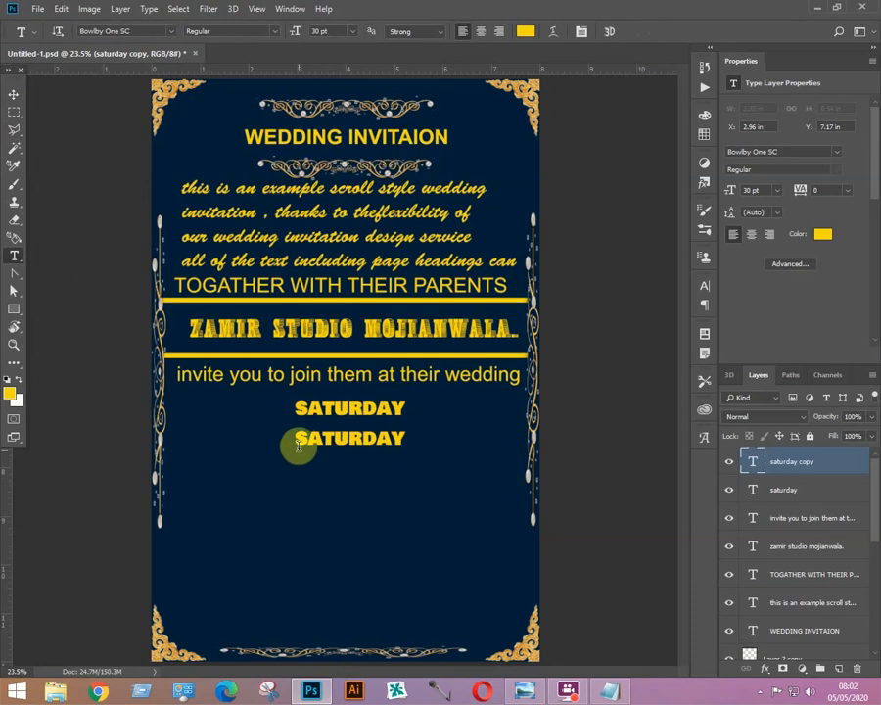
left_click_drag(296, 437, 411, 436)
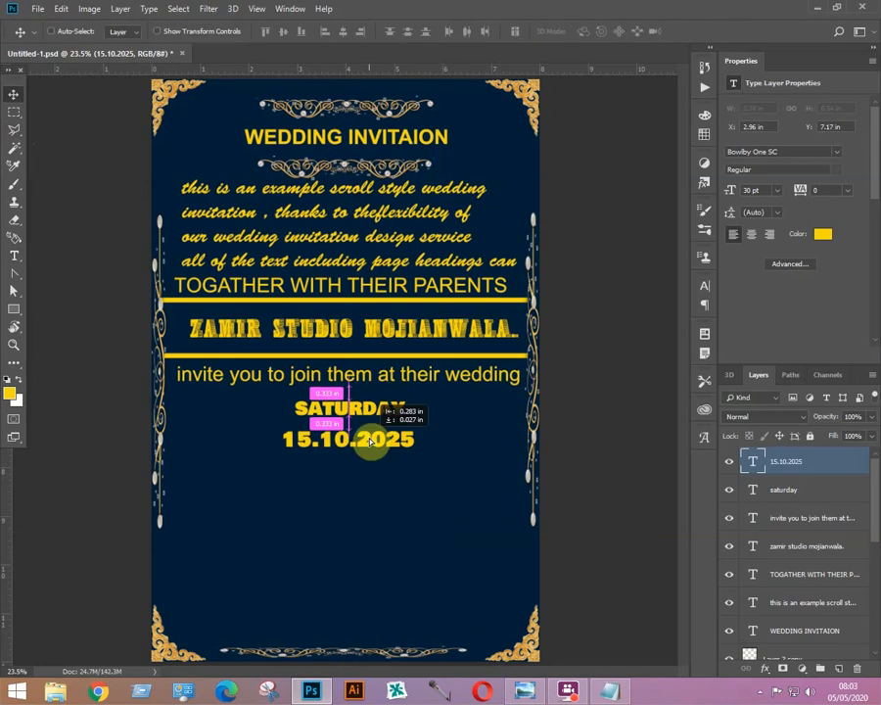
left_click_drag(372, 430, 382, 447)
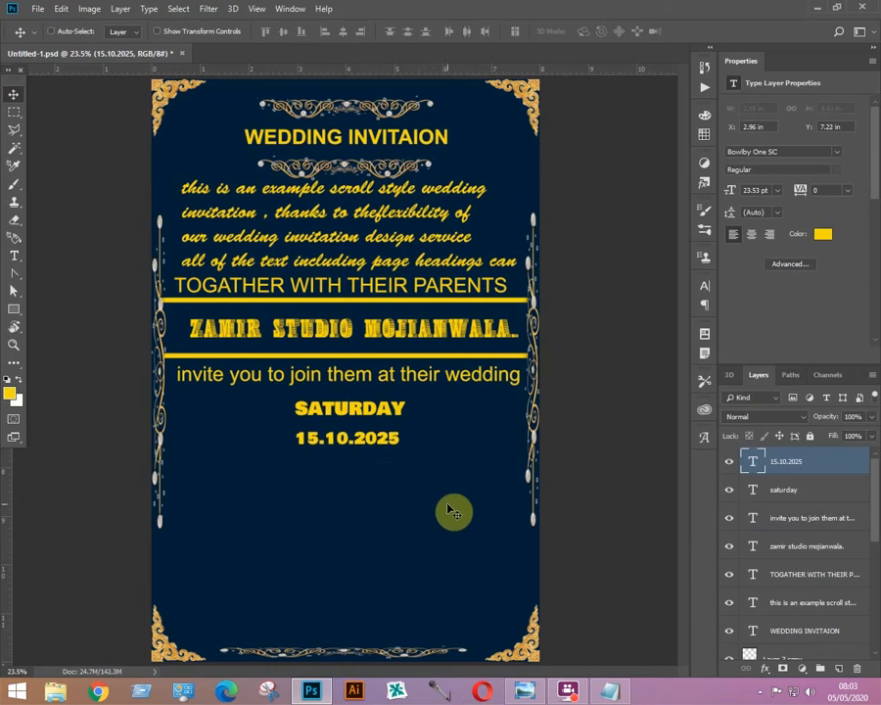
Save the document and add "four o'clock in the evning" below the date in Candara Regular, 30 pt.
left_click(16, 259)
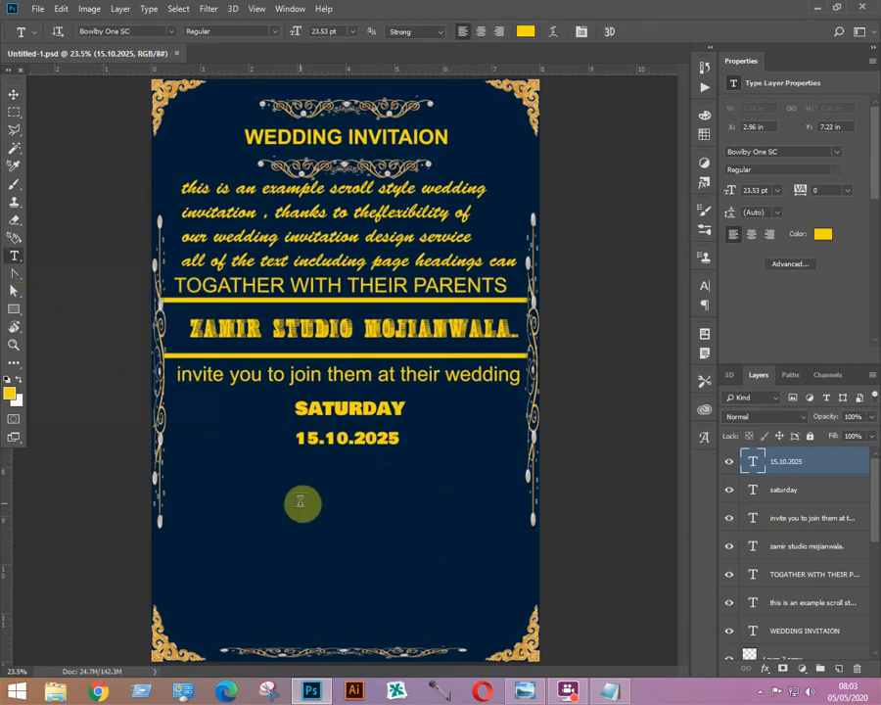
left_click(178, 482)
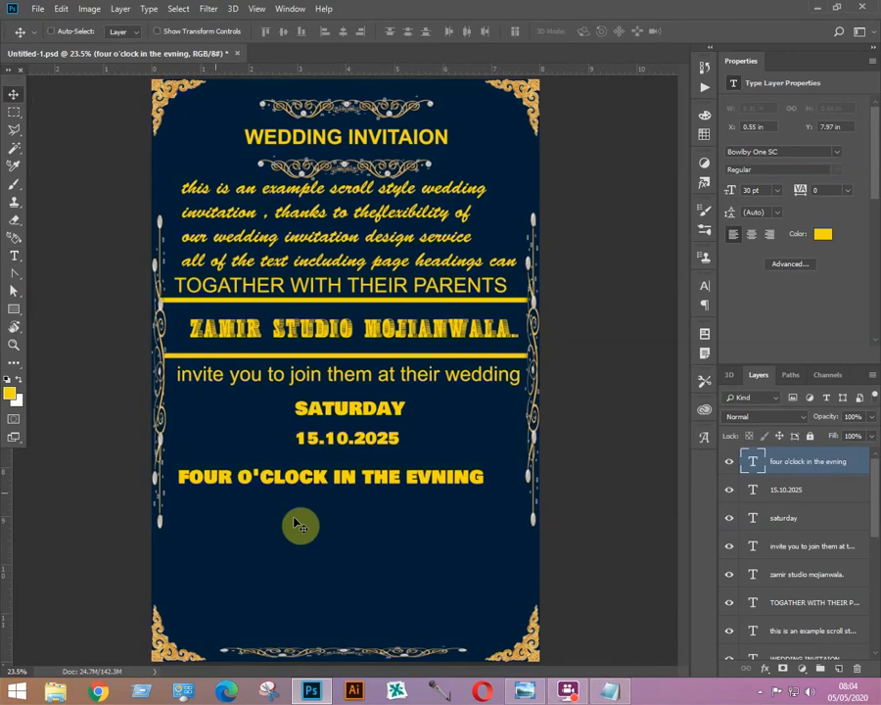
left_click_drag(384, 470, 405, 484)
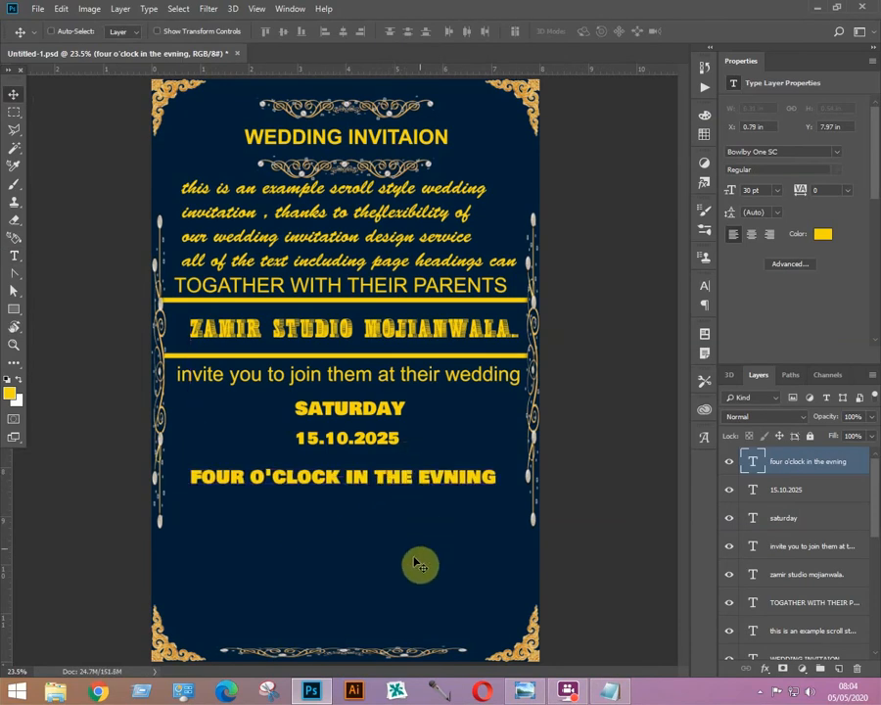
key("ctrl+z")
key("ctrl+z")
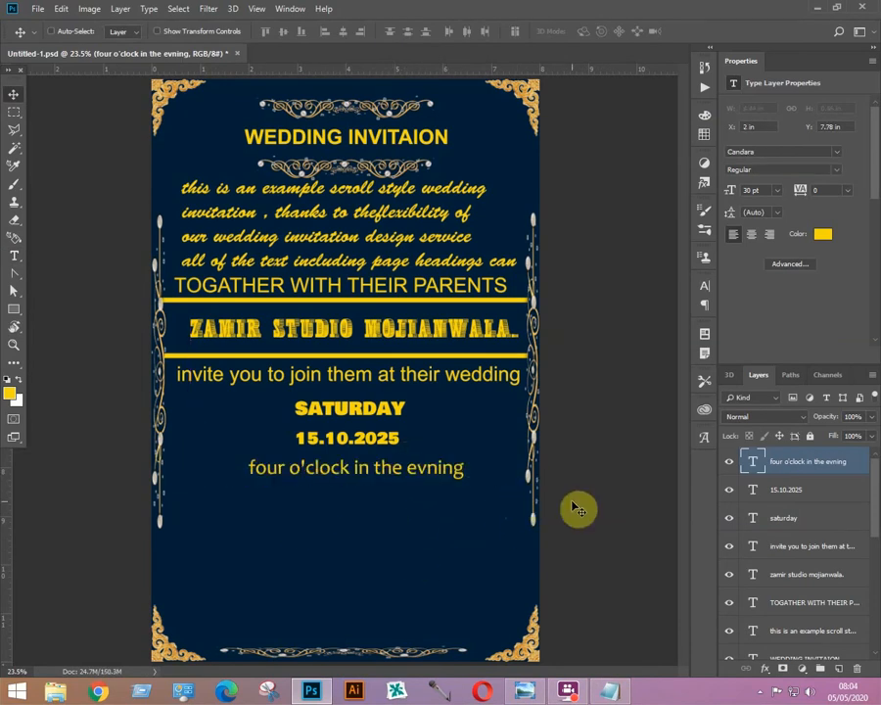
Add the three-line text "ap ki amd hmary liy baysy fahkar ho gi waqt ki pabndi lazmi krin" in Brush Script Std, 43.79 pt, below the time.
left_click(14, 257)
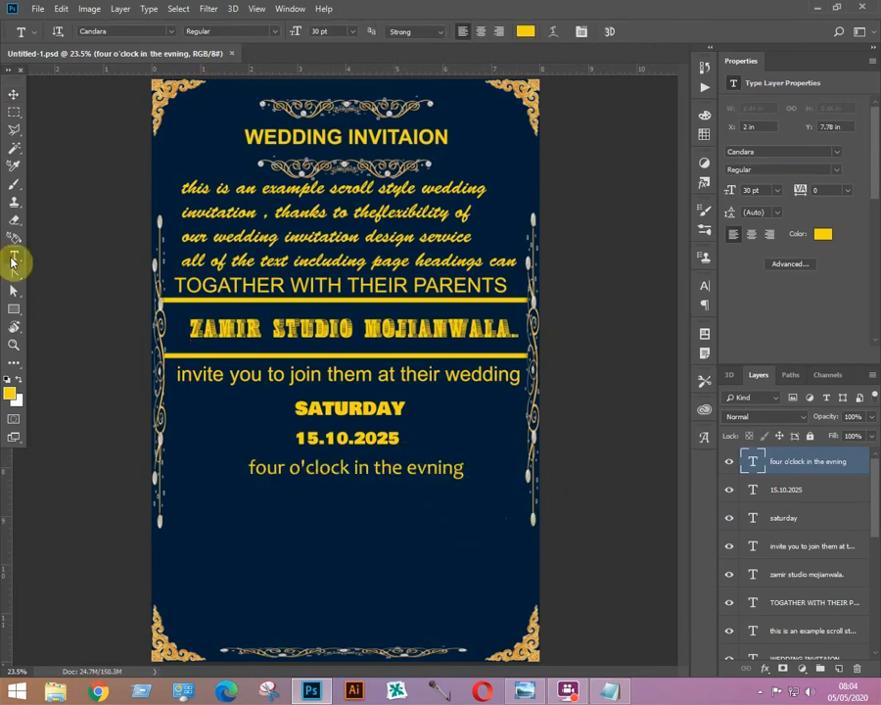
left_click(173, 498)
type("ap ki amd hmary liy baysy fahkar ho gi waqt ki pabndi lazmi krin")
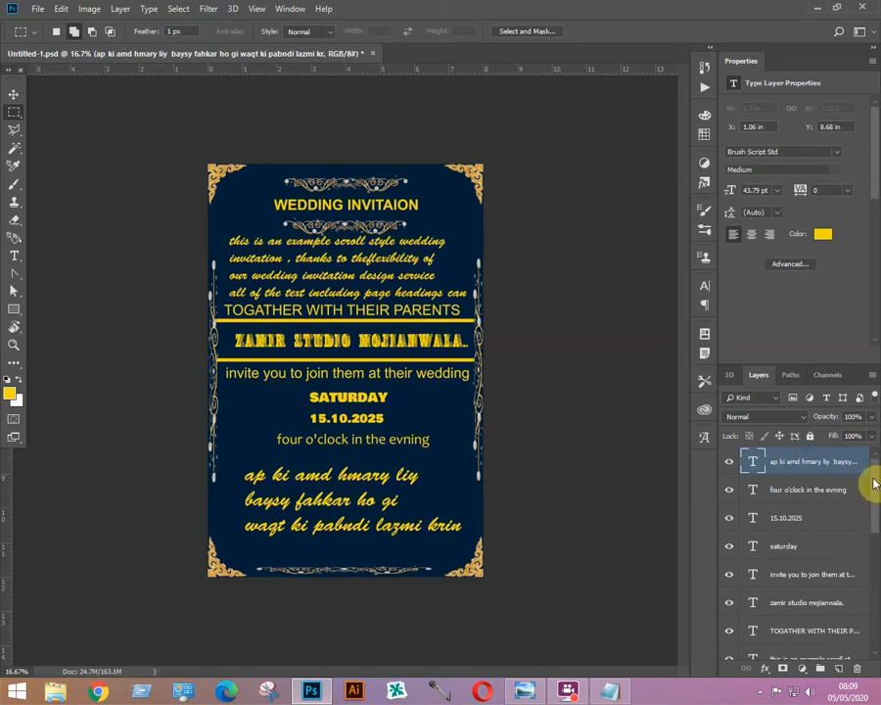
Merge all text, line and ornament layers above the navy background Layer 0 into a single layer.
left_click_drag(869, 475, 874, 618)
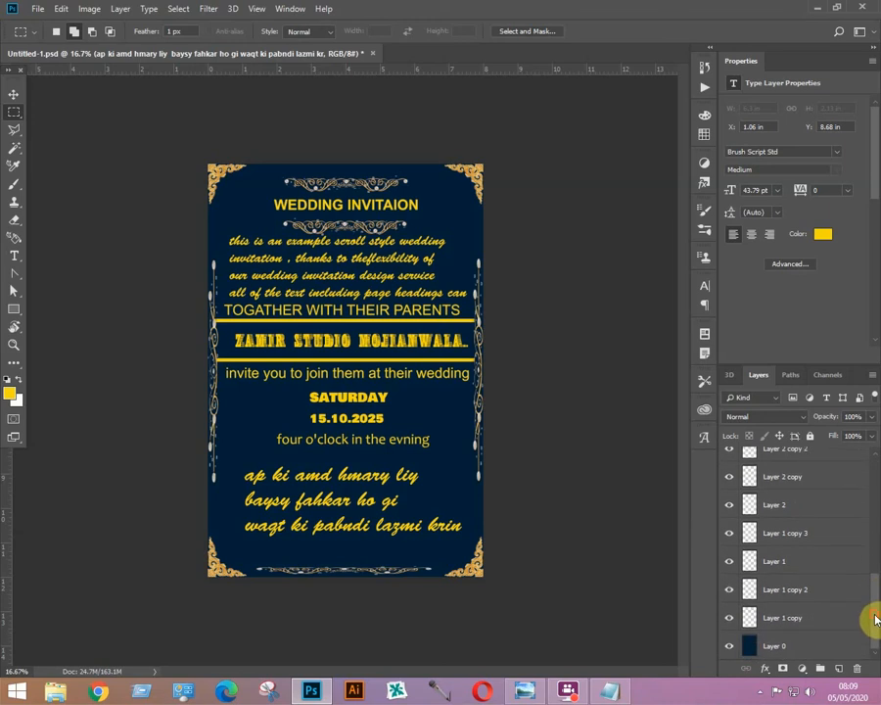
left_click(772, 620, "shift")
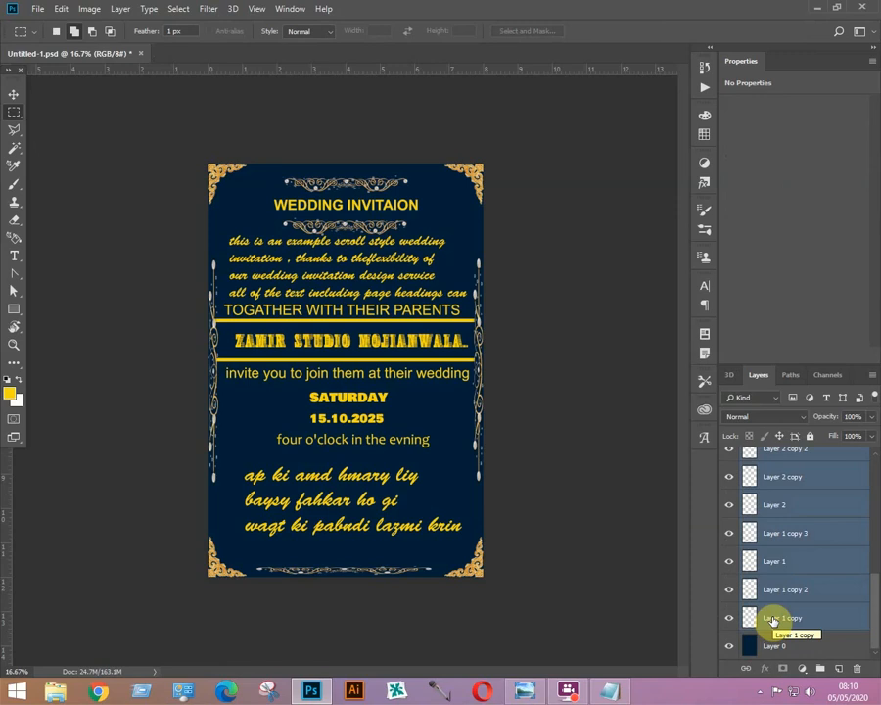
key("ctrl+e")
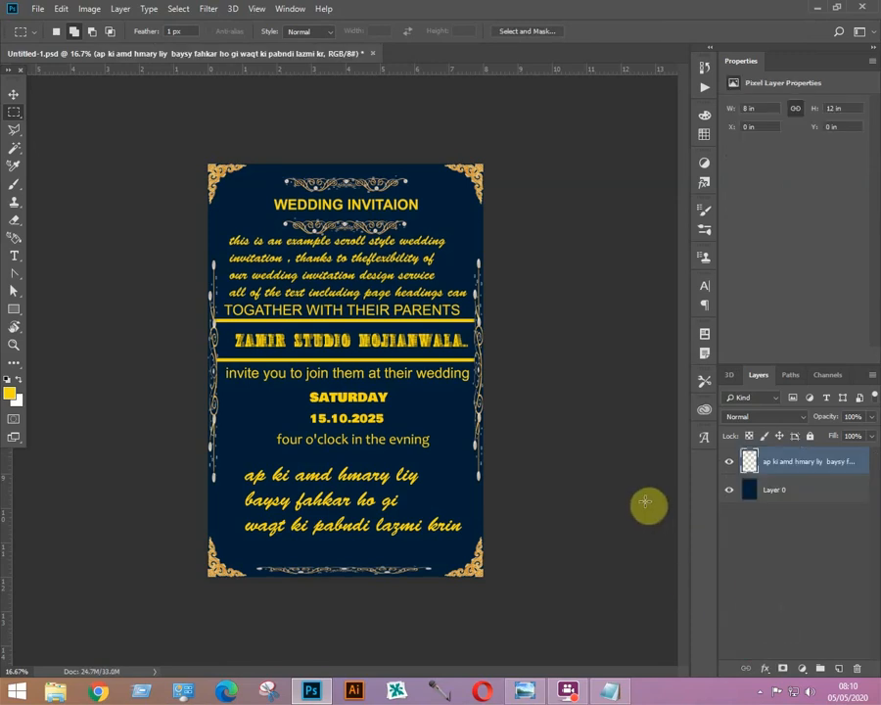
Duplicate the navy background Layer 0 and move the copy above the merged text and ornament layer.
left_click(791, 491)
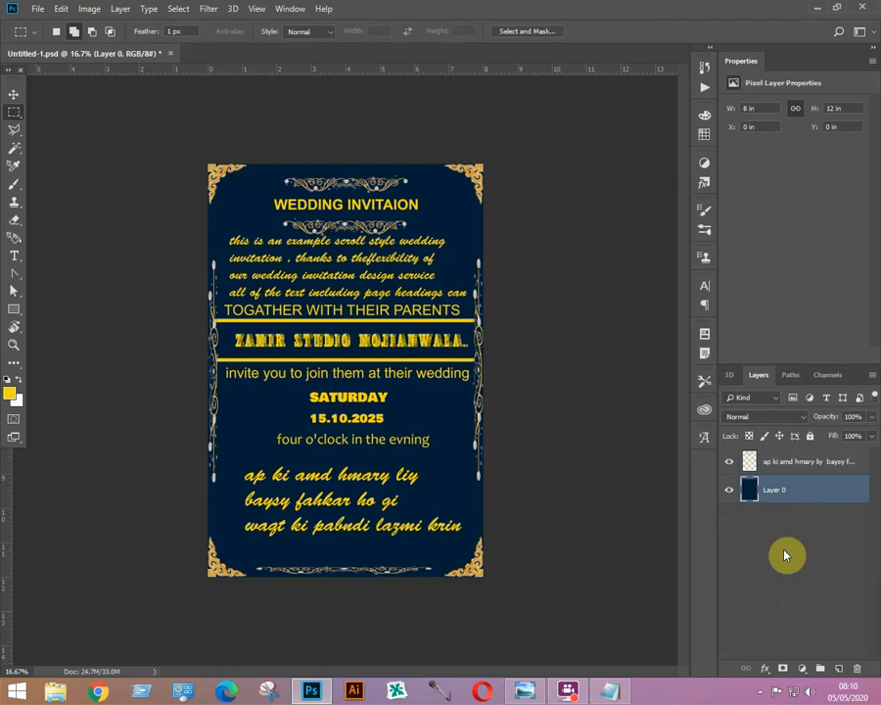
key("ctrl+j")
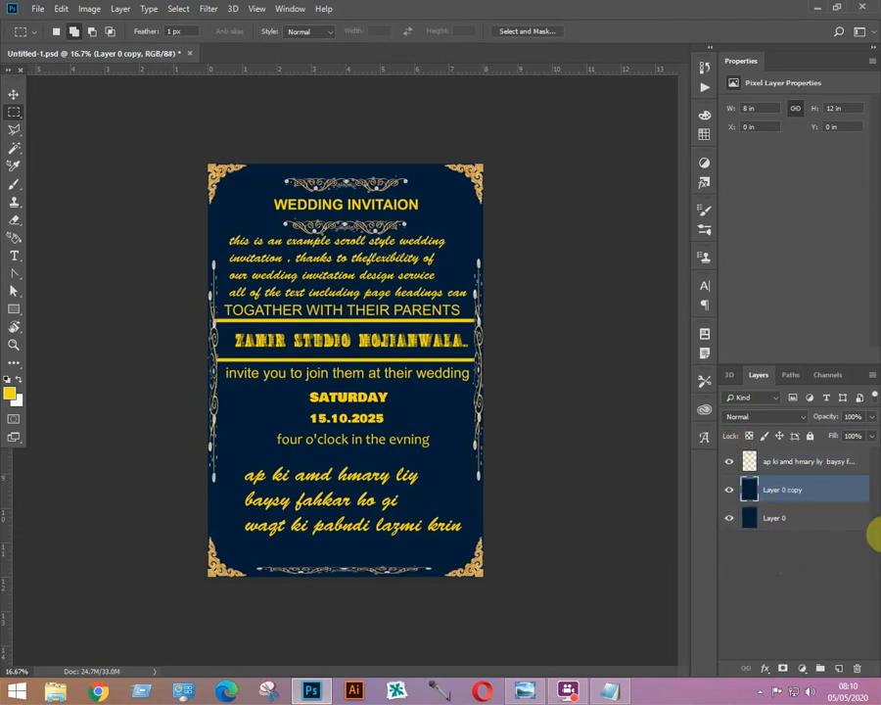
left_click_drag(781, 493, 777, 458)
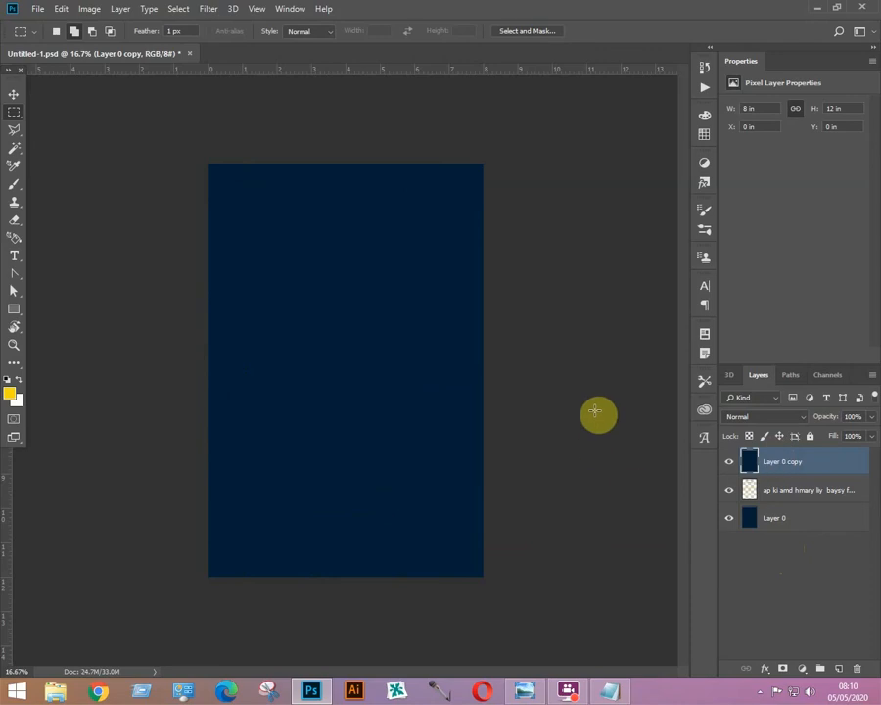
Set the blend mode of the navy layer copy to Overlay and save the document.
left_click(775, 418)
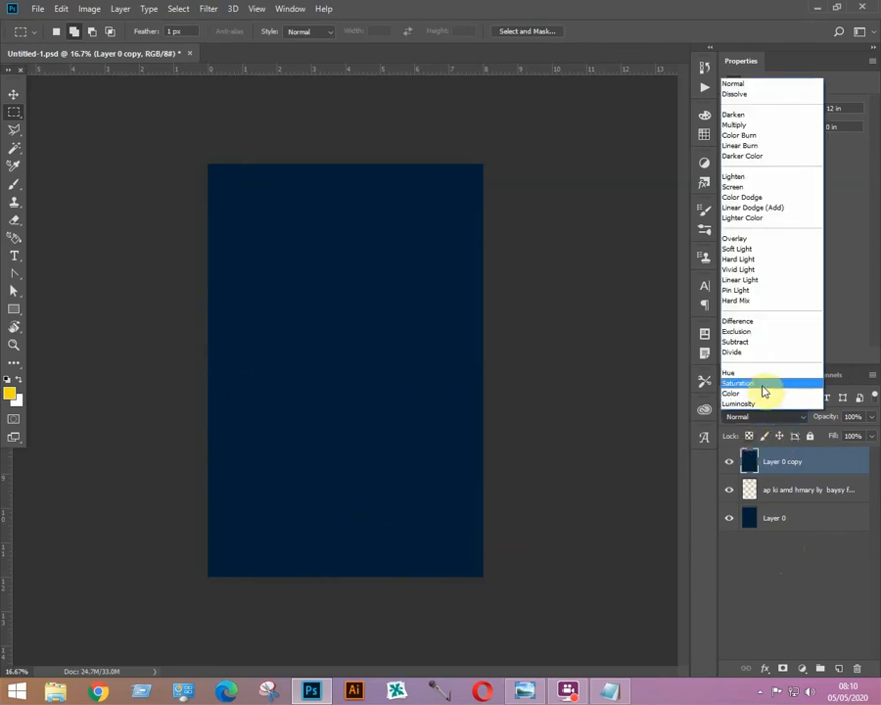
left_click(762, 239)
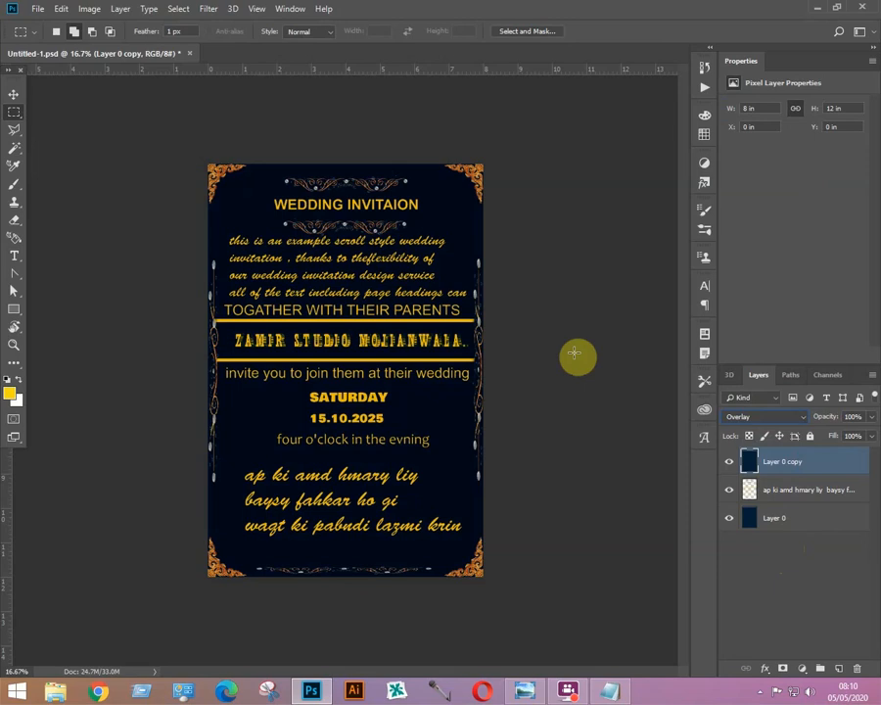
key("ctrl+s")
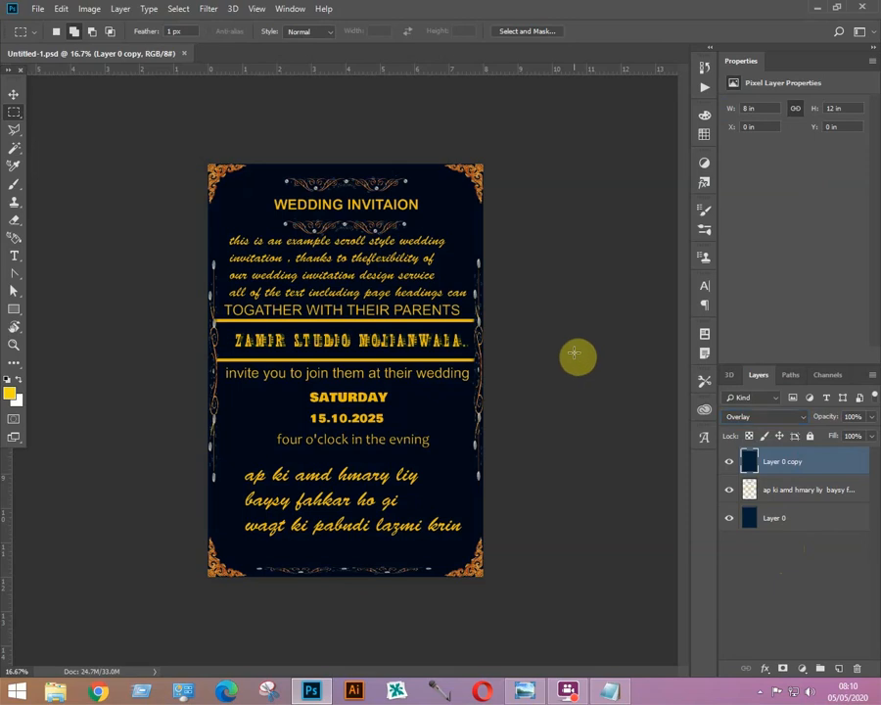